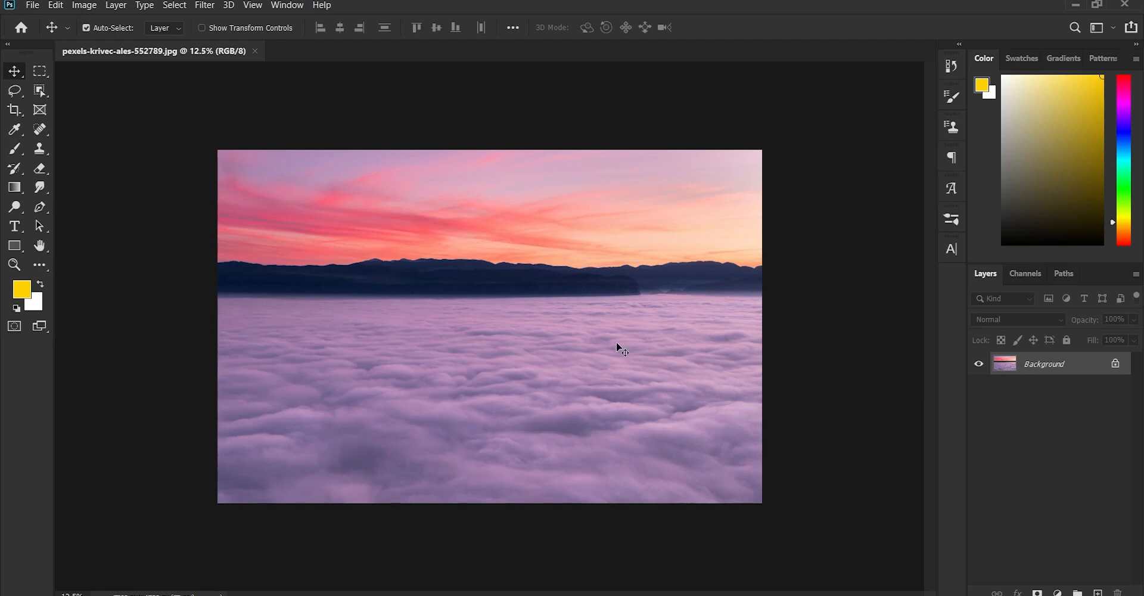
- Crop the photo to a 16:9 aspect ratio across its full width
click(14, 110)
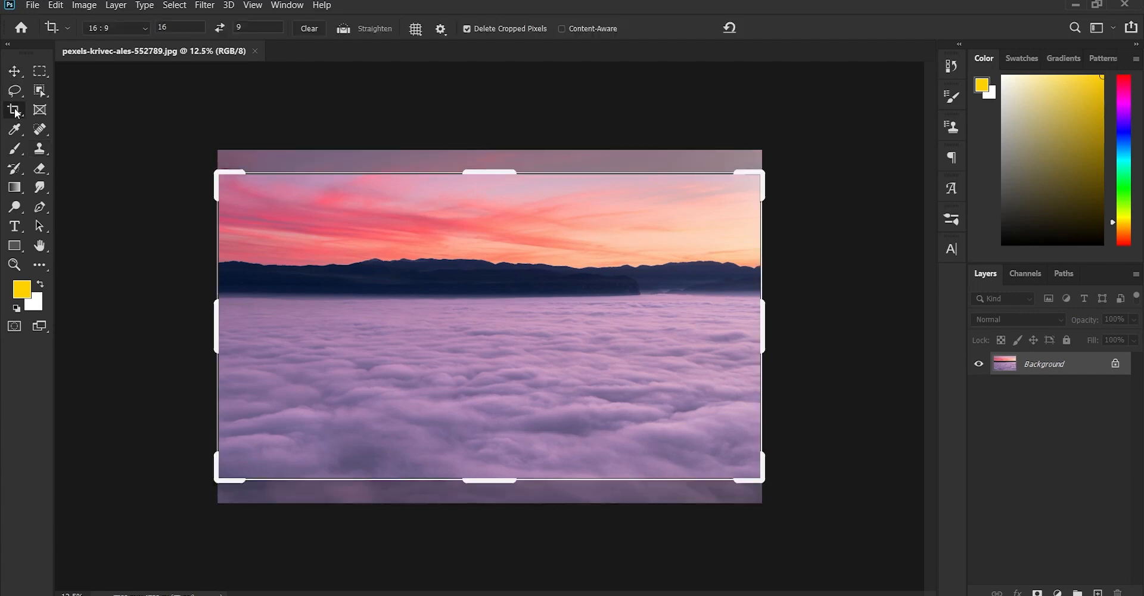
click(147, 30)
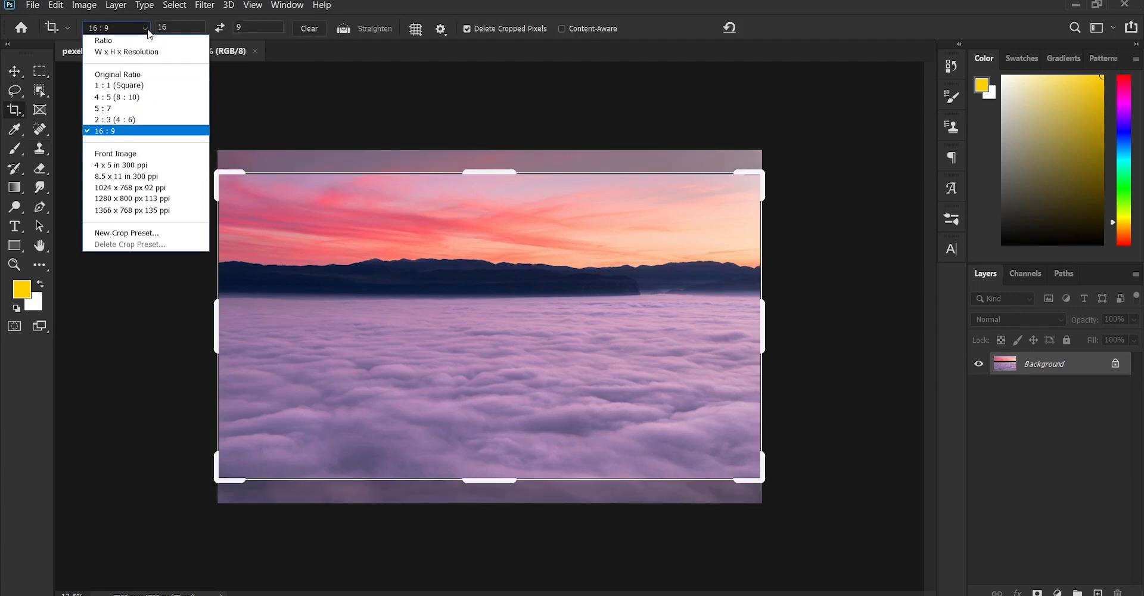
click(147, 30)
click(147, 30)
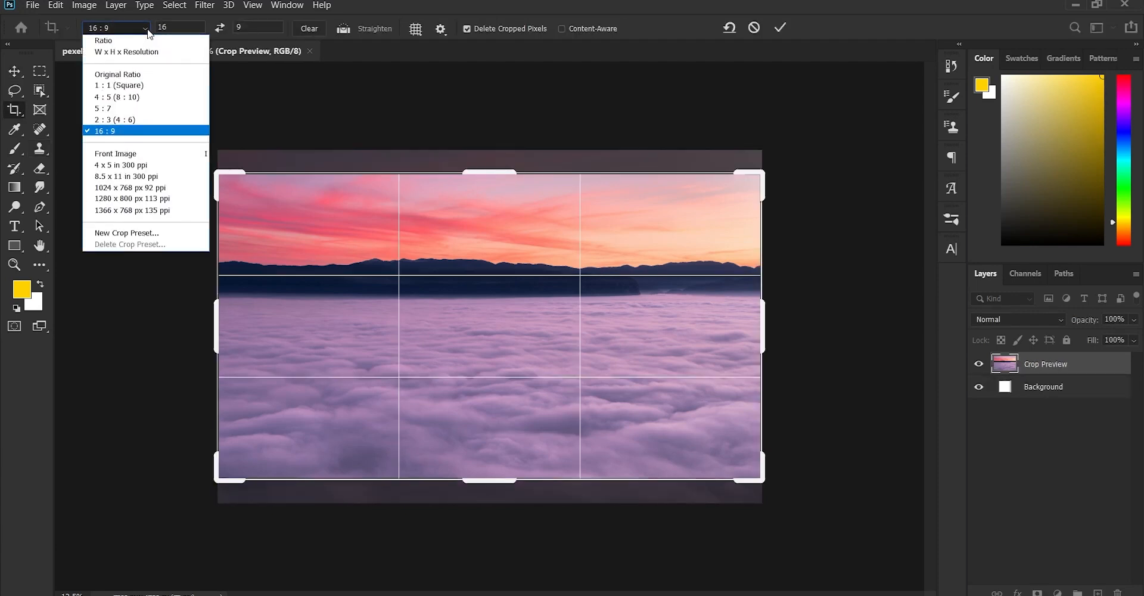
click(108, 132)
click(774, 30)
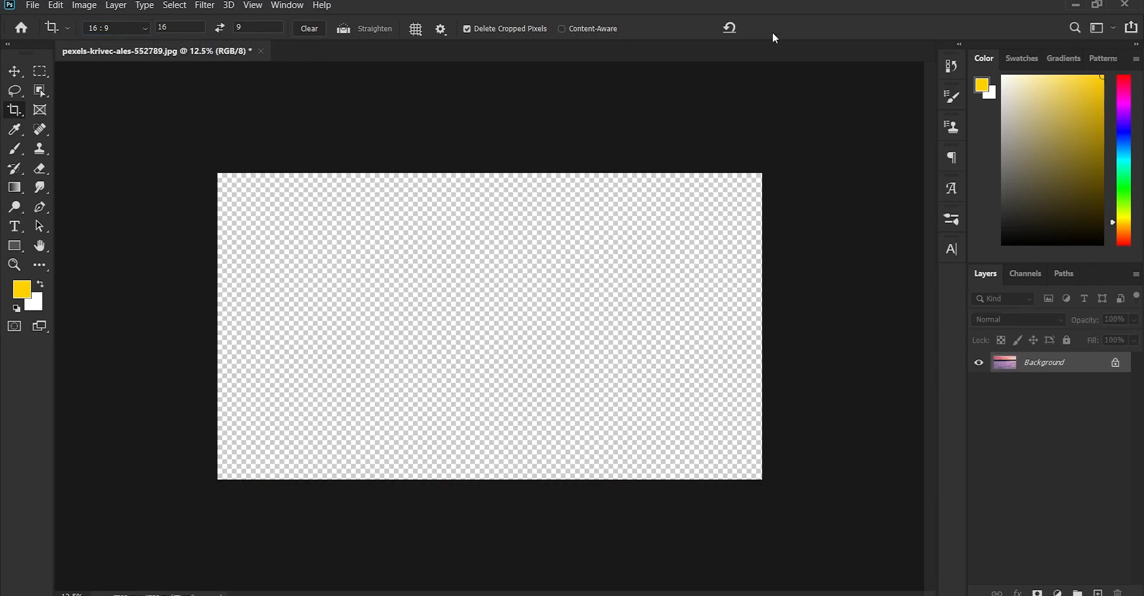
- Resize the image to 1920 px wide by 1080 px high and fit it to the view
click(84, 6)
click(107, 107)
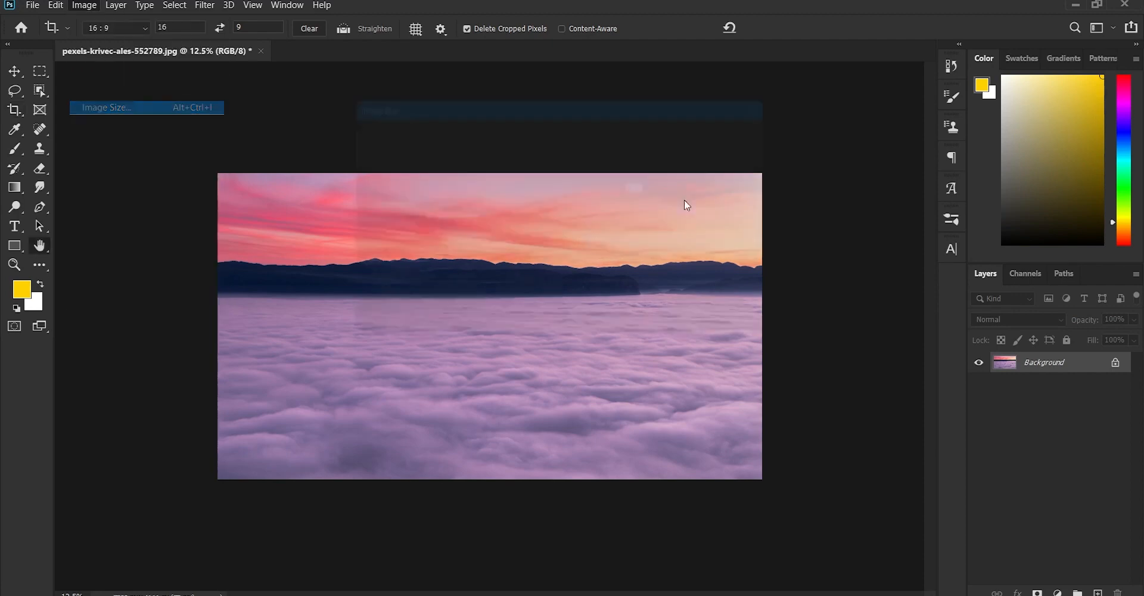
text(1920)
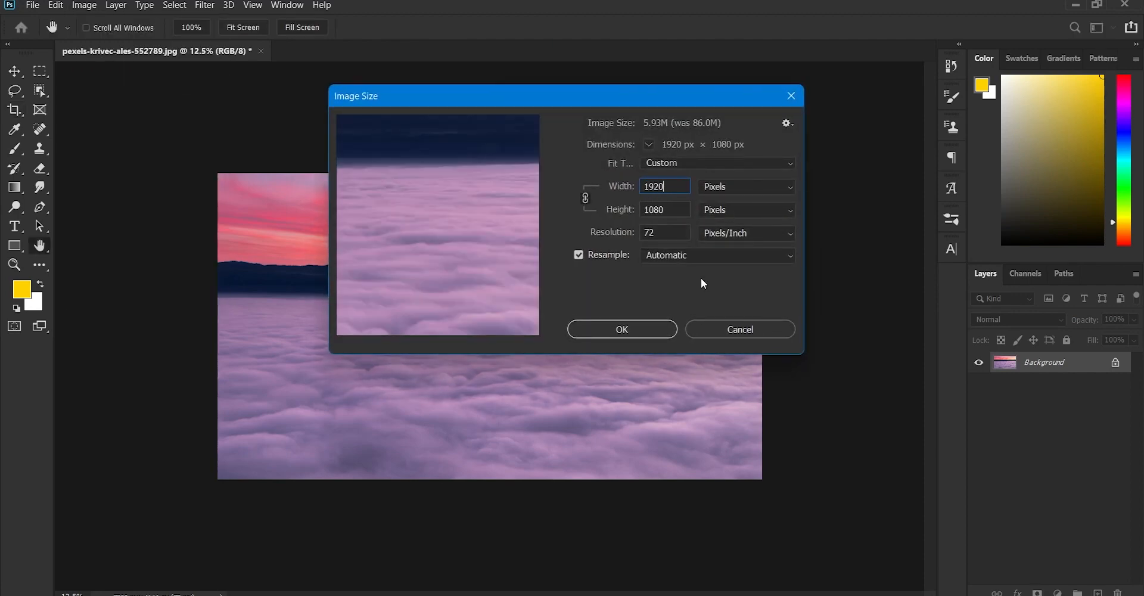
click(631, 323)
key(c)
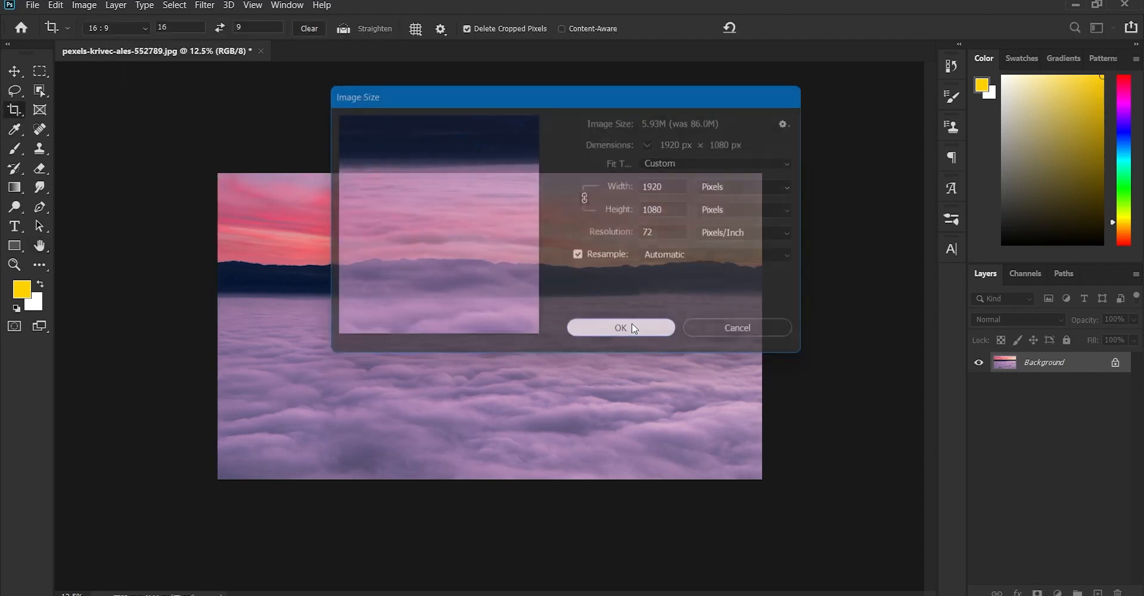
key(ctrl+0)
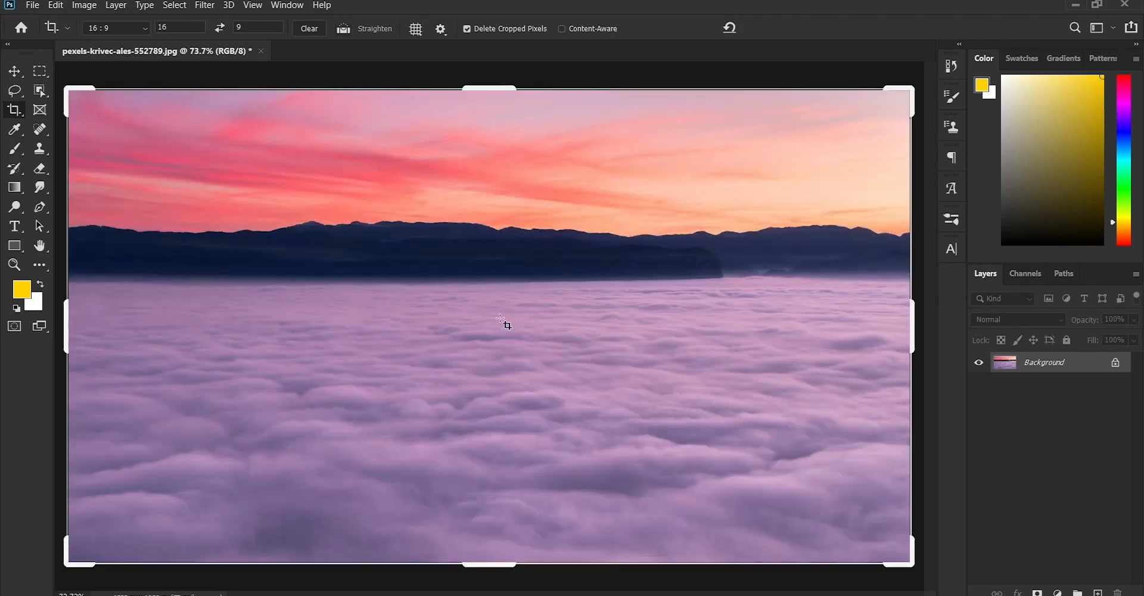
key(v)
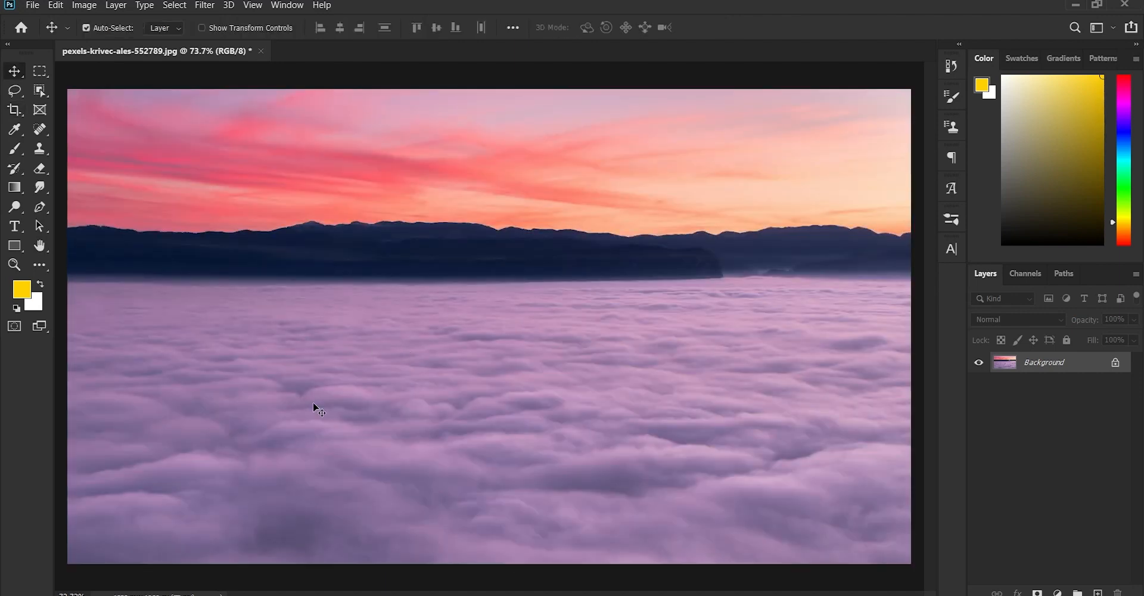
- In Quick Mask mode, paint over the clouds and the sky, enlarging the brush to 400 px and leaving the mountain band unpainted
key(q)
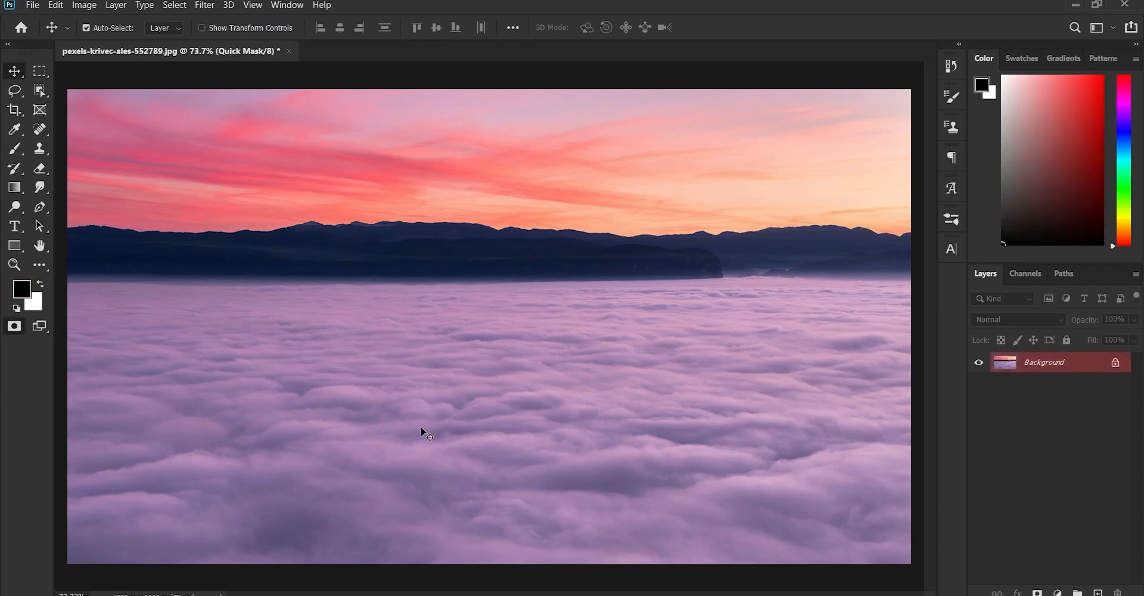
key(b)
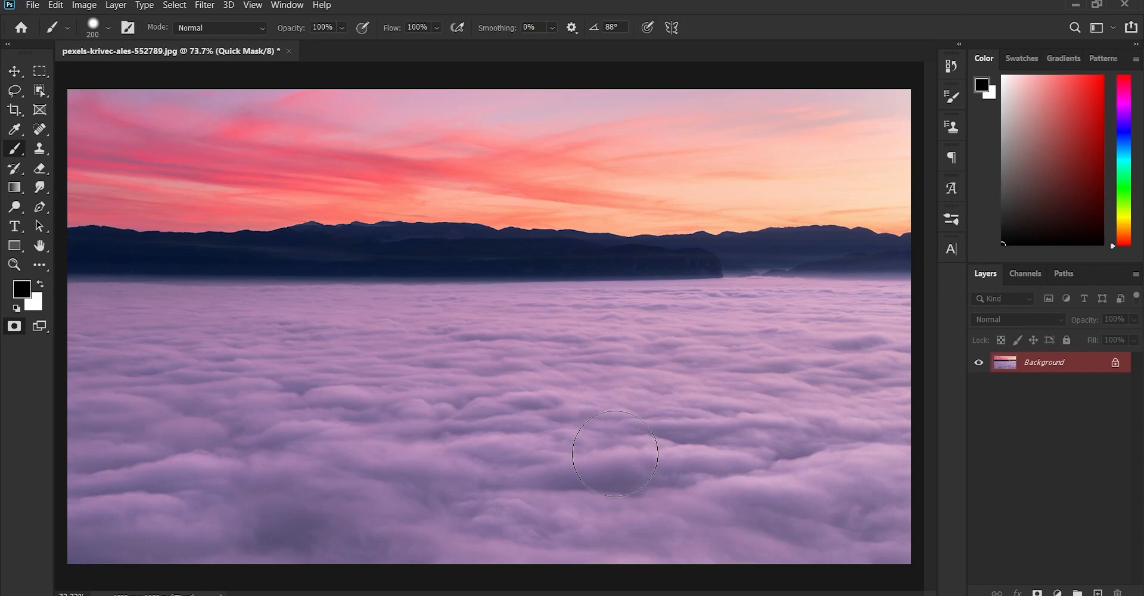
mouse_move(845, 515)
mouse_down()
mouse_move(899, 532)
mouse_move(654, 474)
mouse_up()
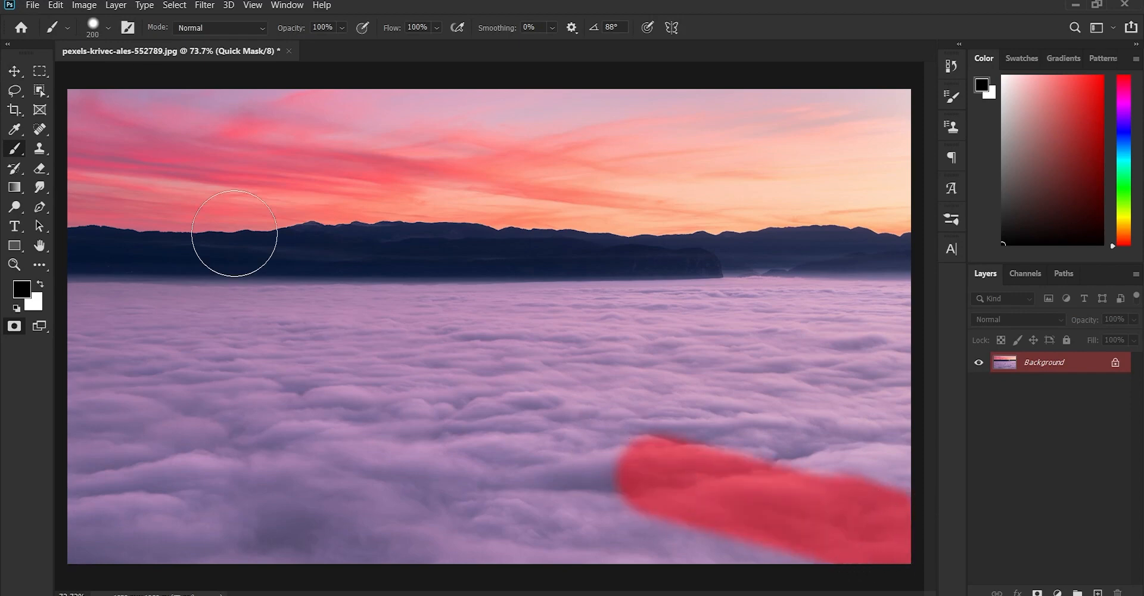
click(104, 27)
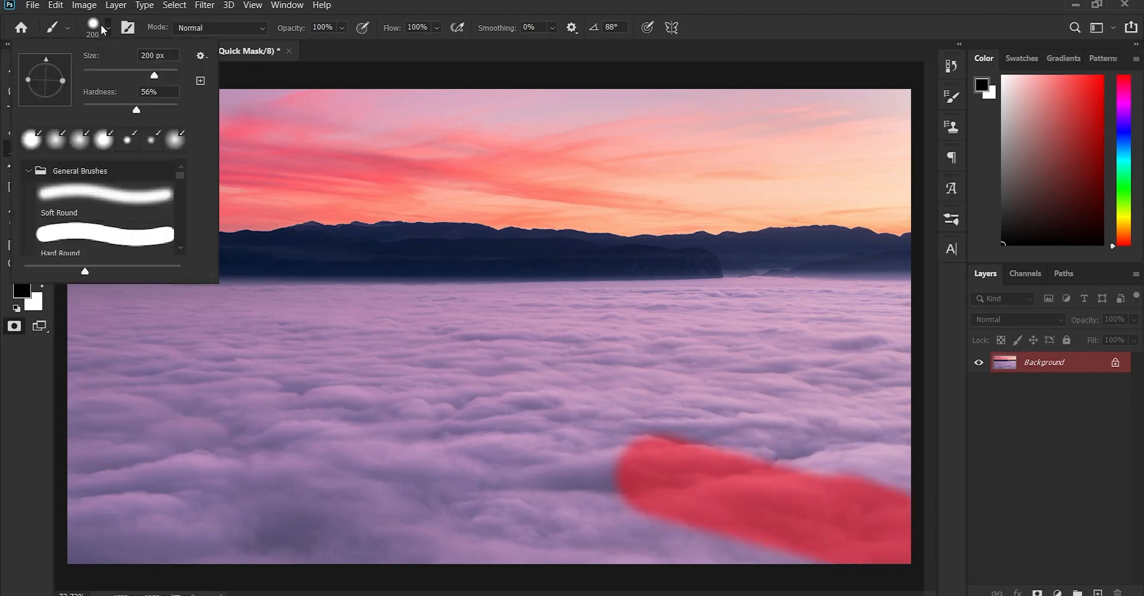
mouse_move(566, 448)
mouse_down()
mouse_move(753, 465)
mouse_move(596, 518)
mouse_move(214, 524)
mouse_move(71, 506)
mouse_up()
key(bracketright)
key(bracketright)
key(bracketright)
mouse_move(238, 491)
mouse_down()
mouse_move(82, 532)
mouse_move(160, 418)
mouse_move(157, 390)
mouse_move(113, 380)
mouse_move(895, 407)
mouse_move(870, 420)
mouse_move(864, 362)
mouse_move(662, 356)
mouse_move(259, 370)
mouse_move(121, 392)
mouse_up()
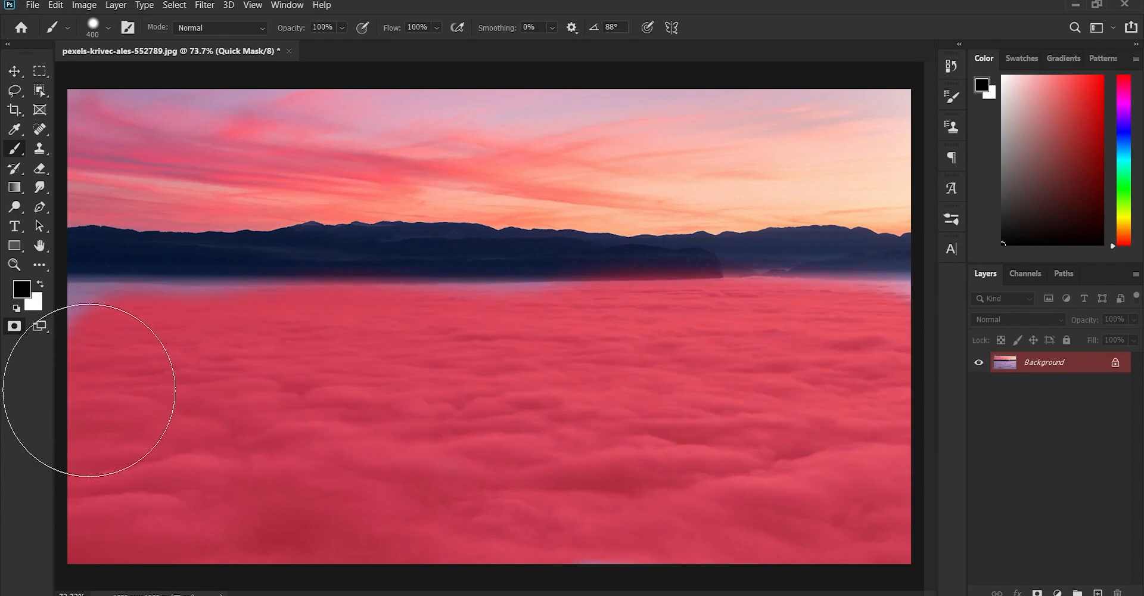
mouse_move(107, 114)
mouse_down()
mouse_move(473, 104)
mouse_move(899, 132)
mouse_move(491, 122)
mouse_up()
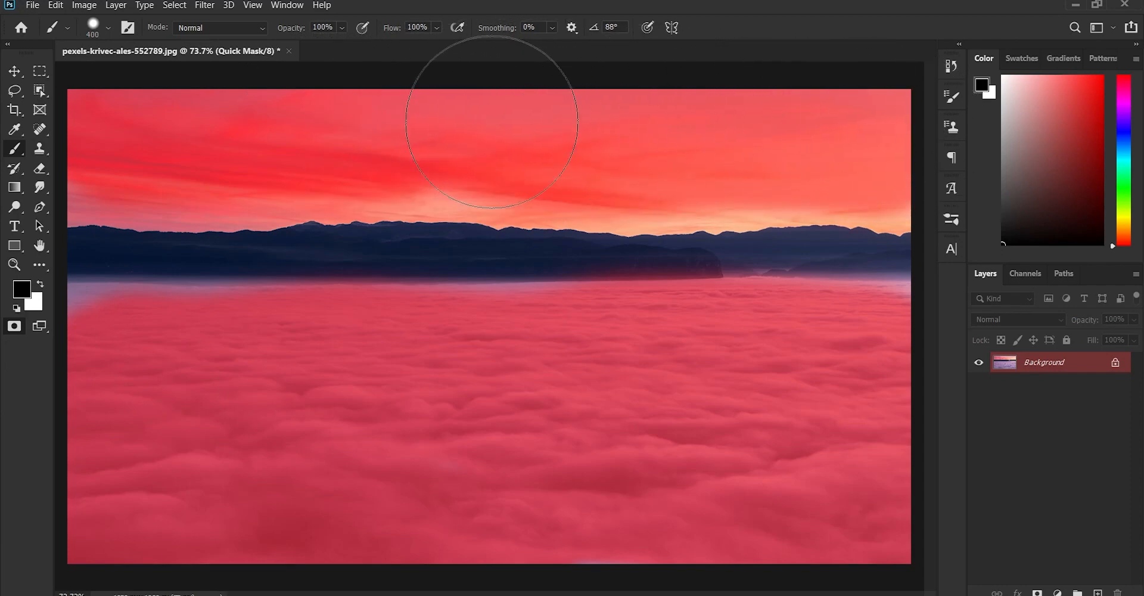
- Convert the mask to a selection inverted to cover the sky and clouds, and copy that area to a new layer
key(q)
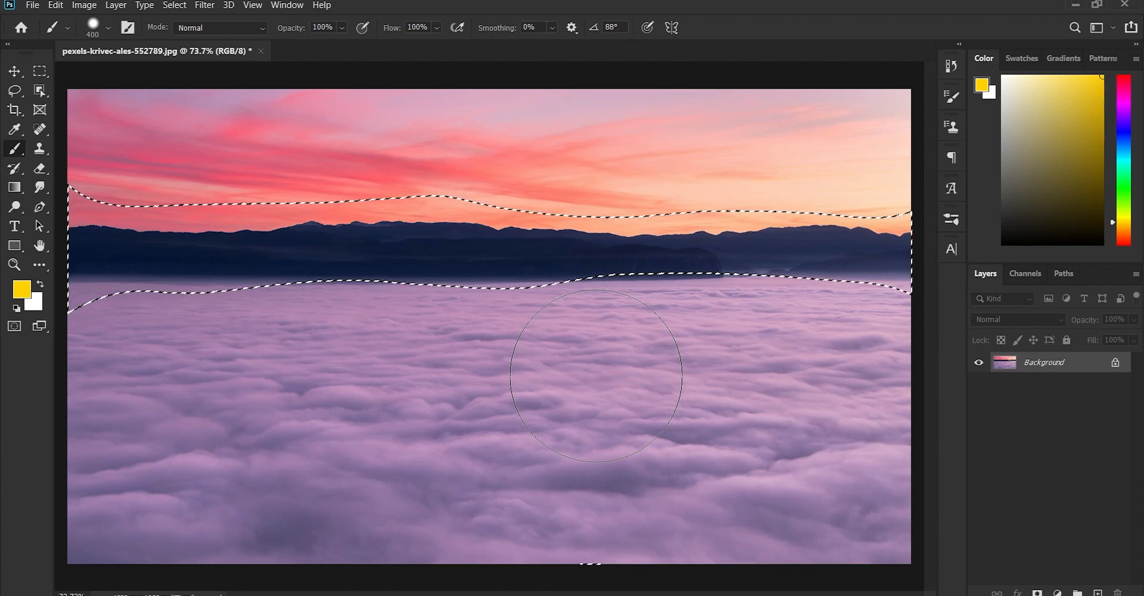
click(179, 8)
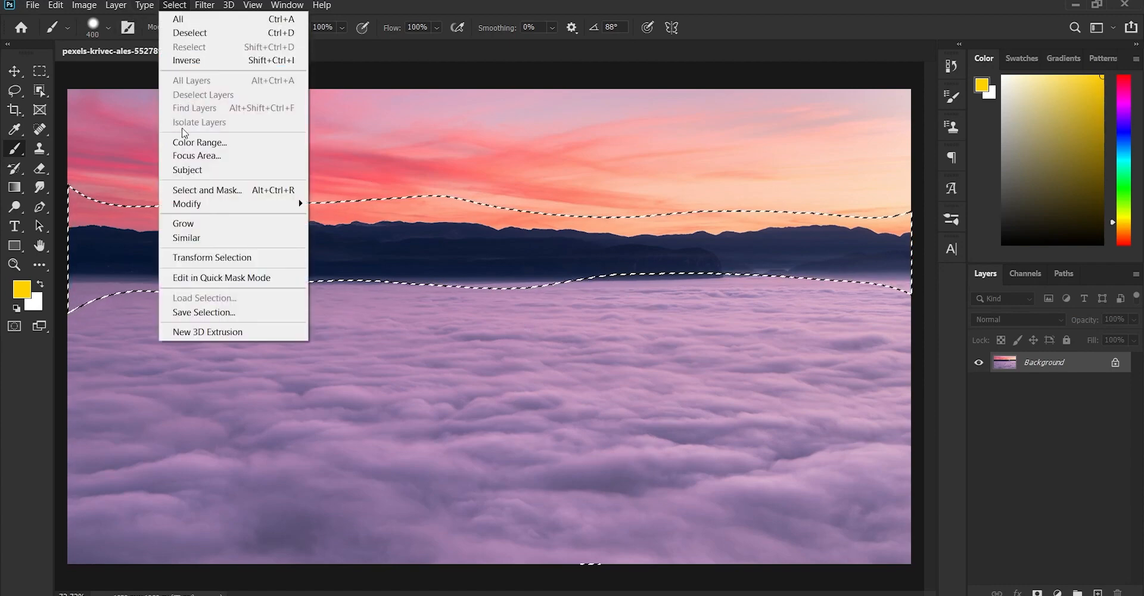
click(196, 65)
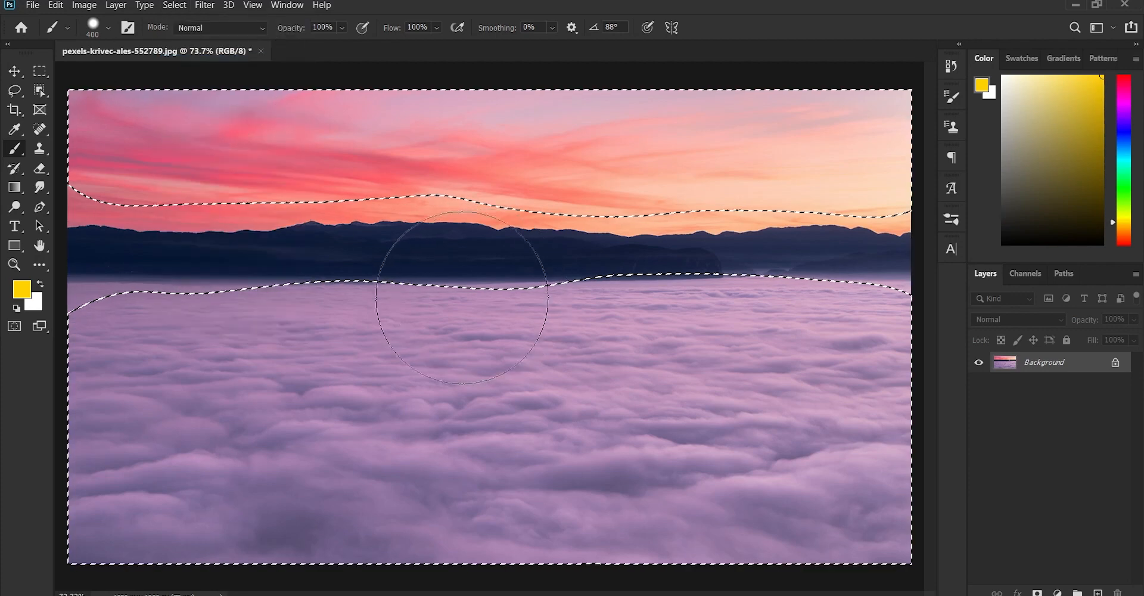
key(ctrl+j)
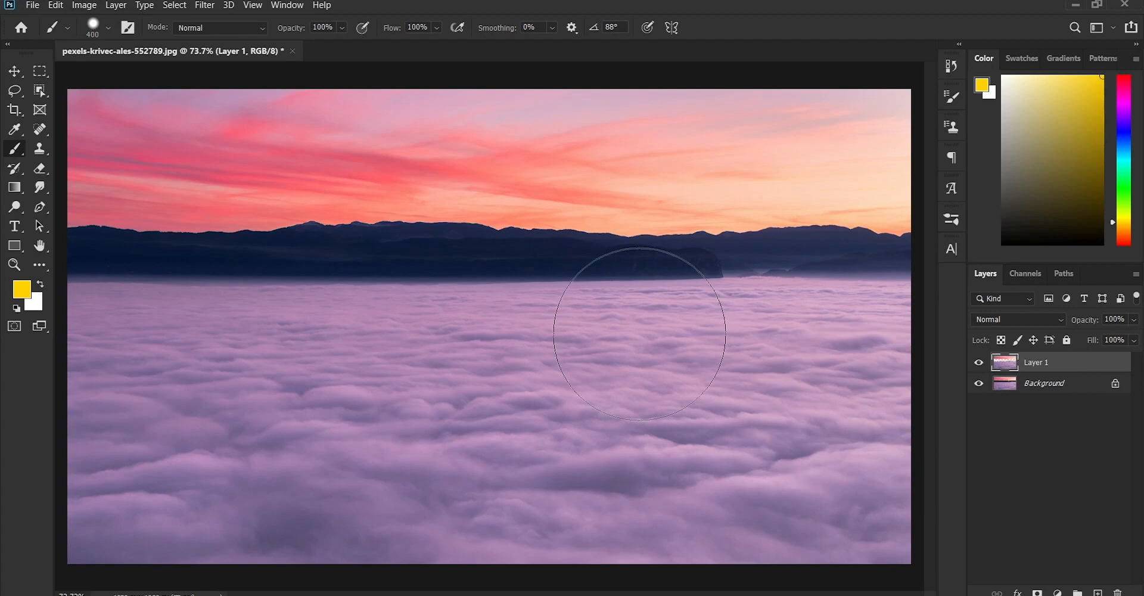
key(v)
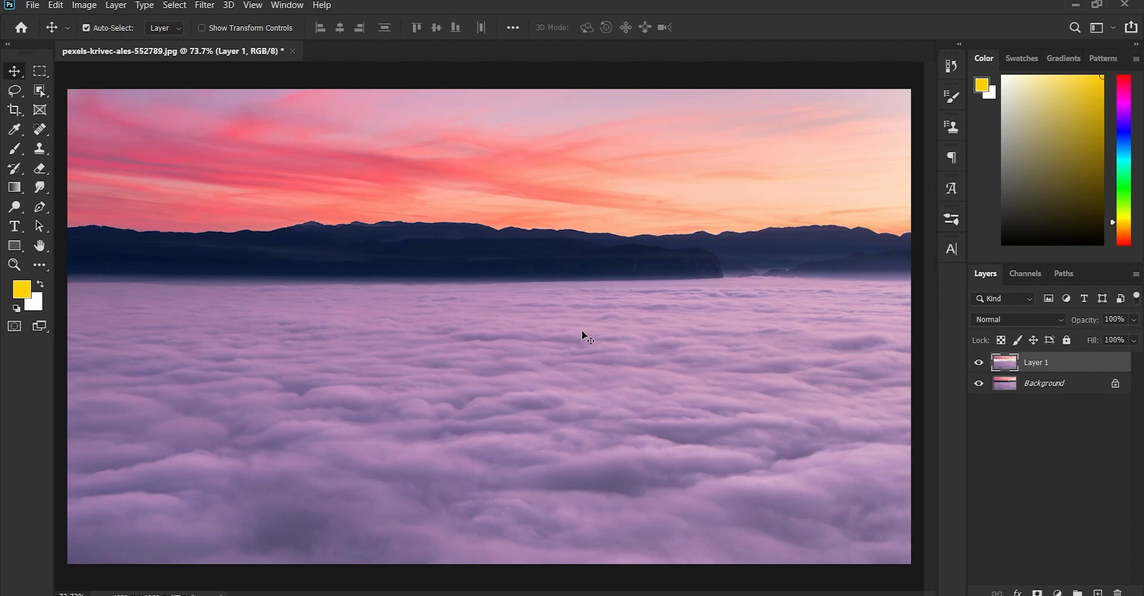
- Shift the copied sky-and-cloud layer left, align it vertically with the canvas, and stretch its right edge back to the canvas edge
drag(582, 335, 422, 338)
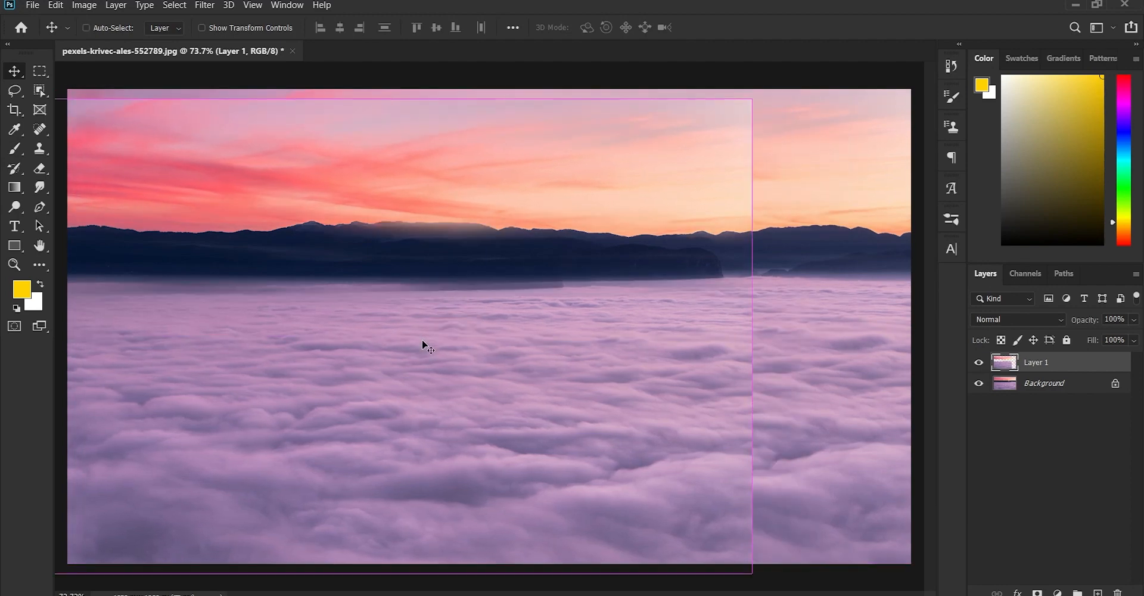
key(ctrl+minus)
key(ctrl+t)
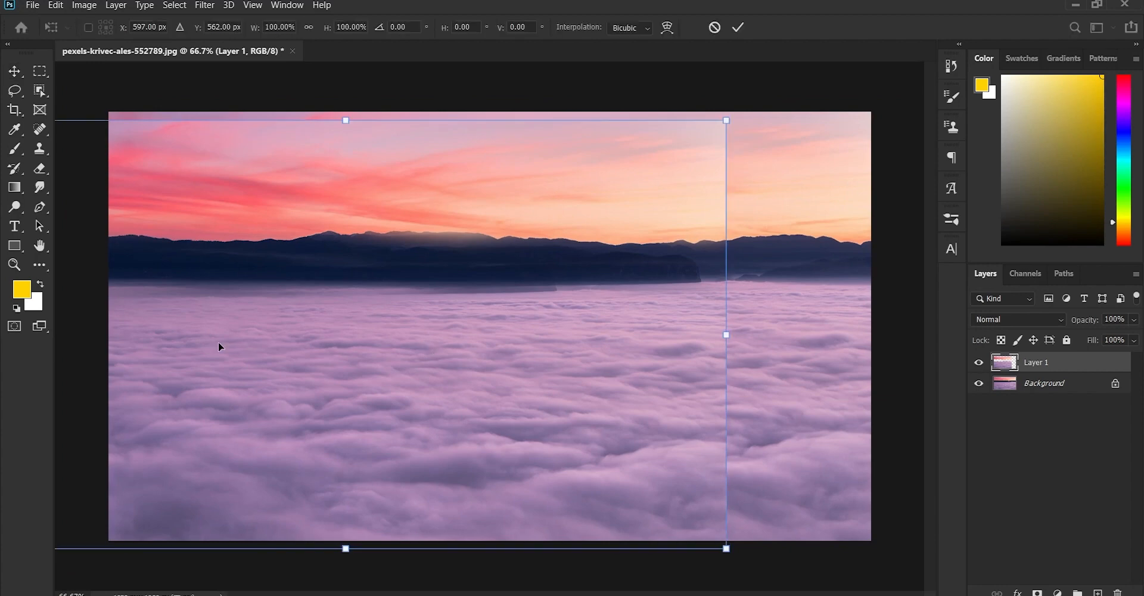
drag(218, 341, 221, 328)
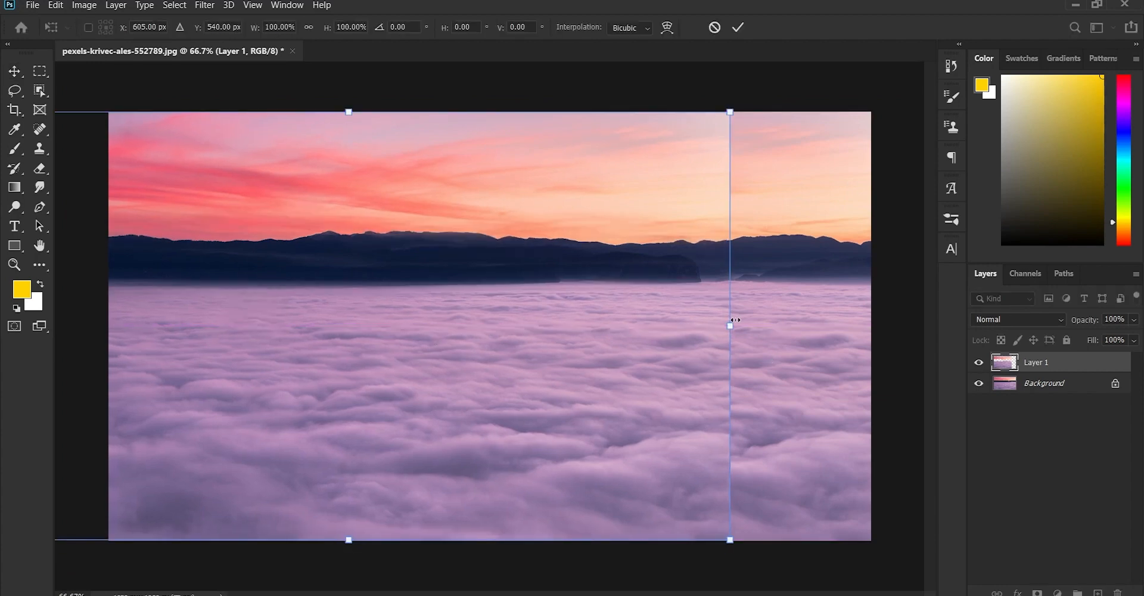
drag(738, 319, 876, 337)
key(Return)
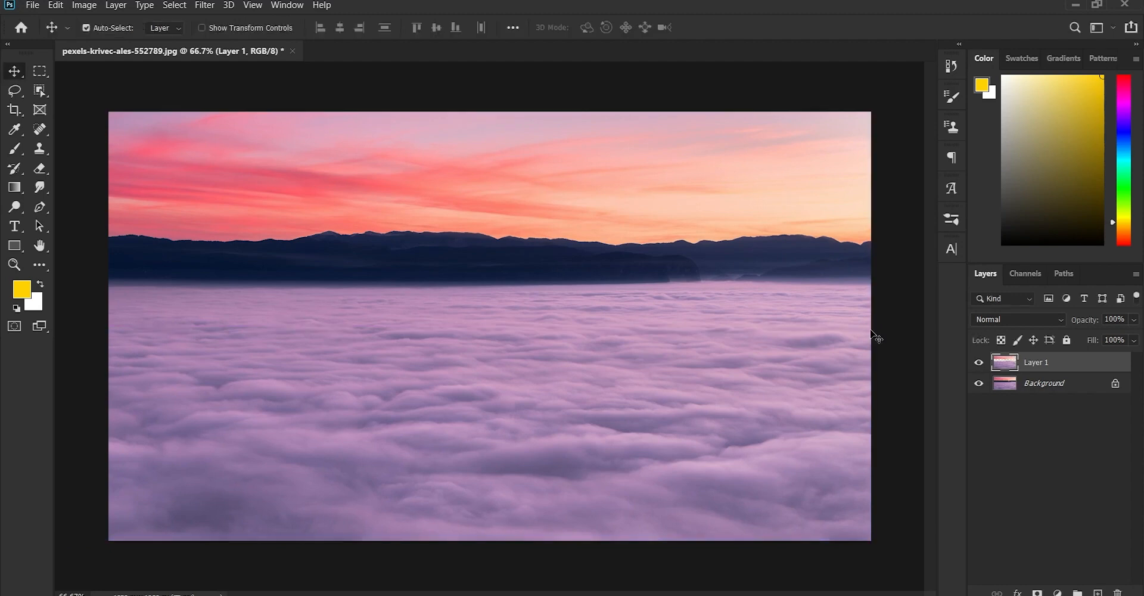
key(ctrl+minus)
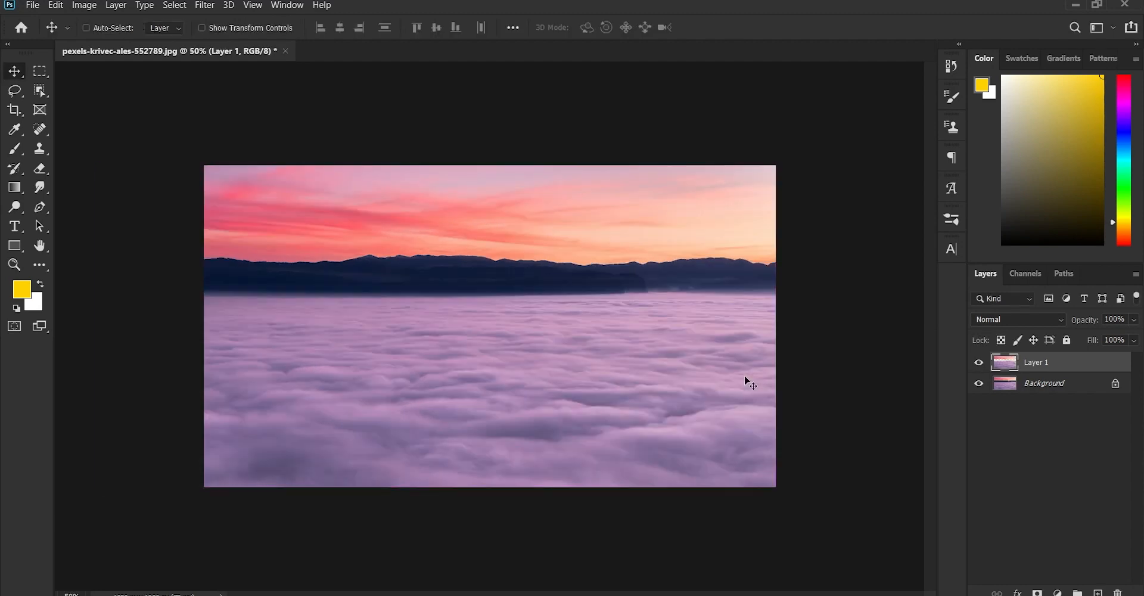
key(ctrl+t)
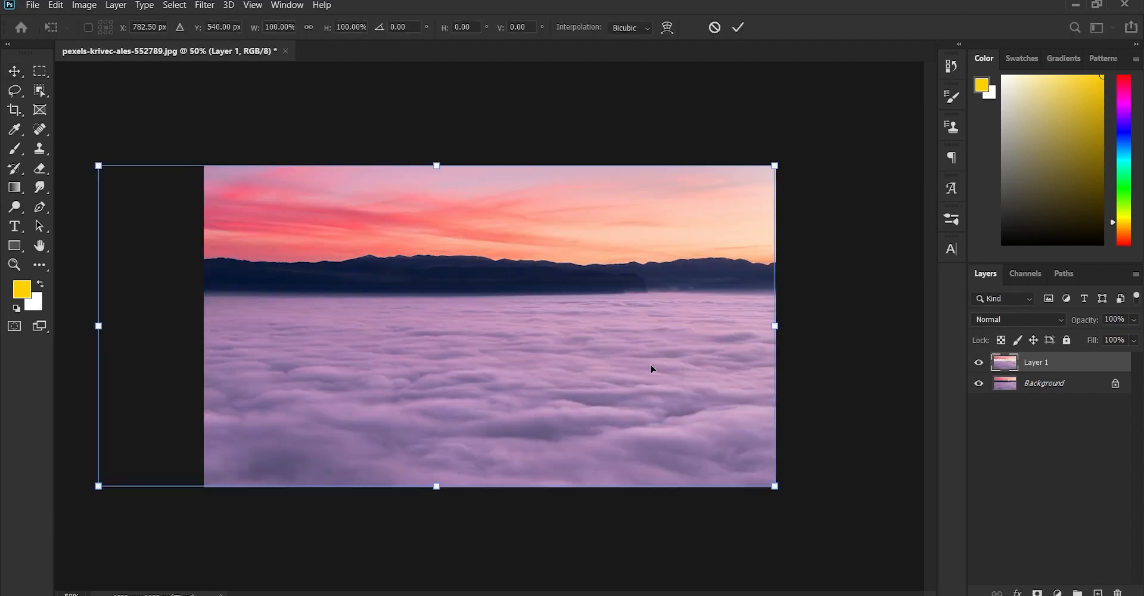
key(Return)
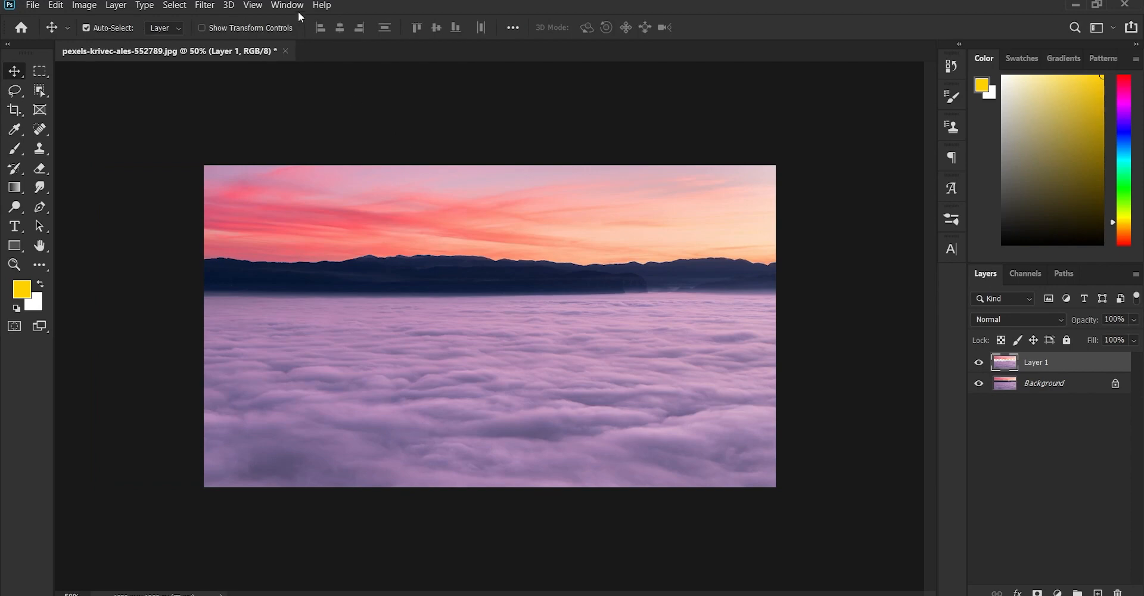
- Create a video timeline and unlock the Background layer so both layers have a track
click(280, 6)
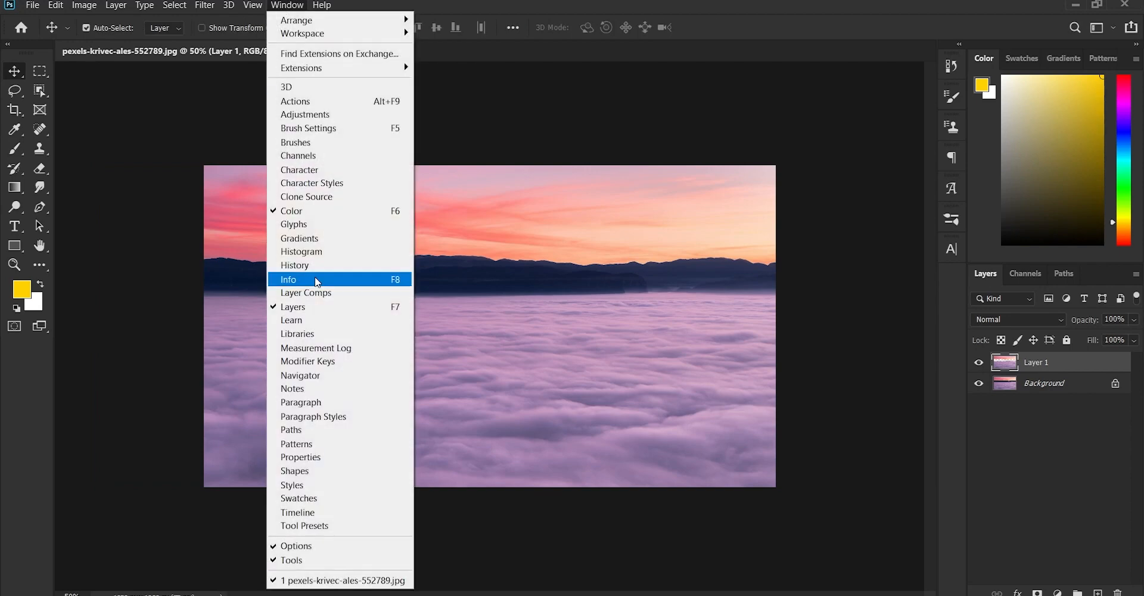
click(294, 512)
click(459, 522)
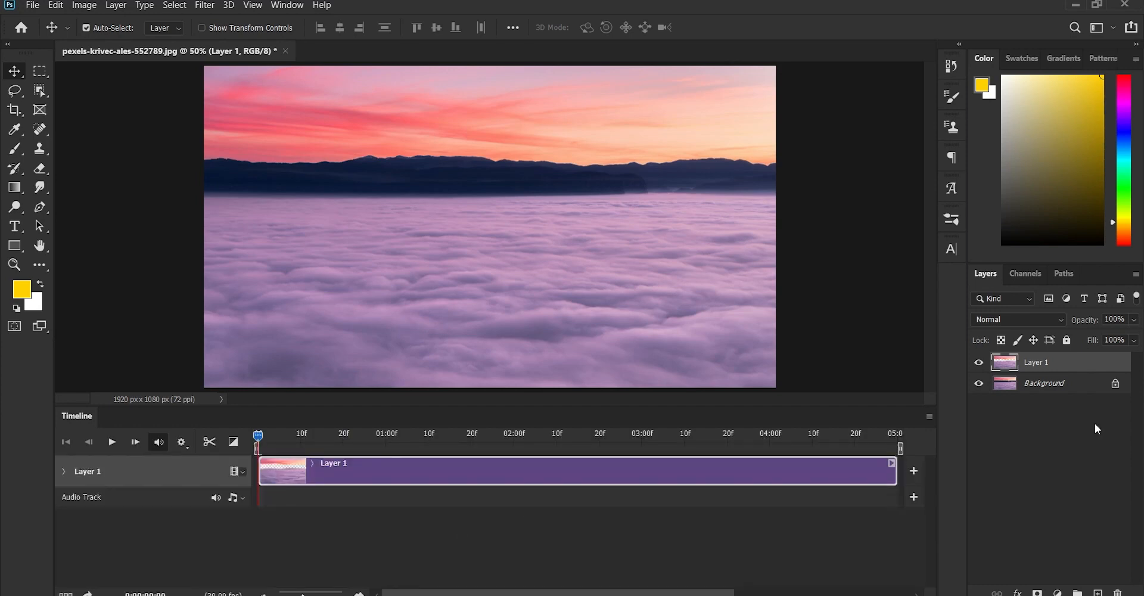
click(1114, 384)
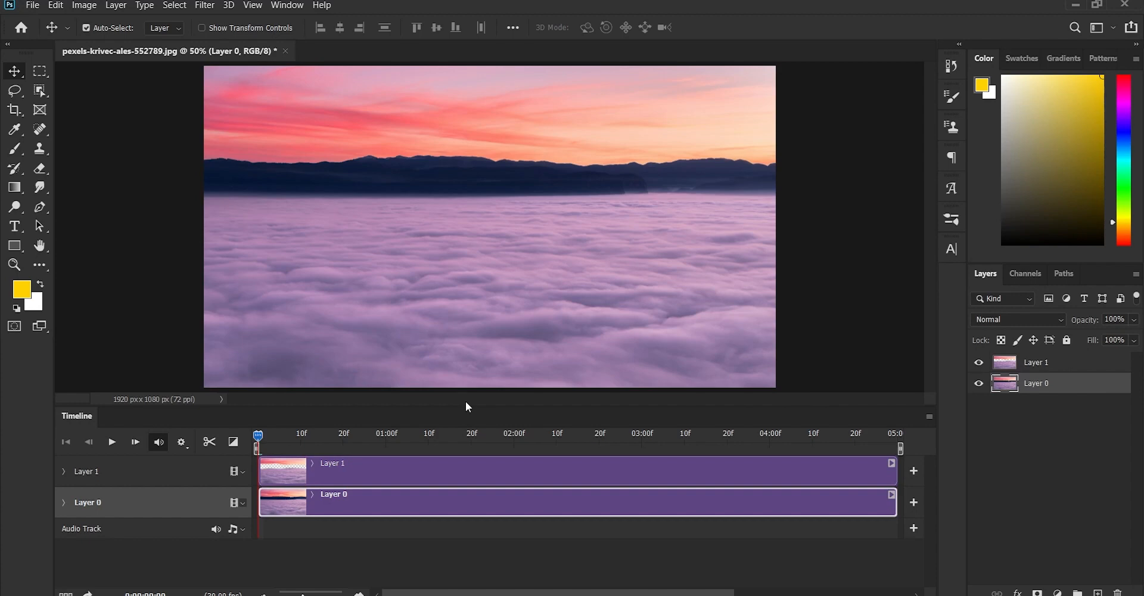
drag(464, 408, 466, 382)
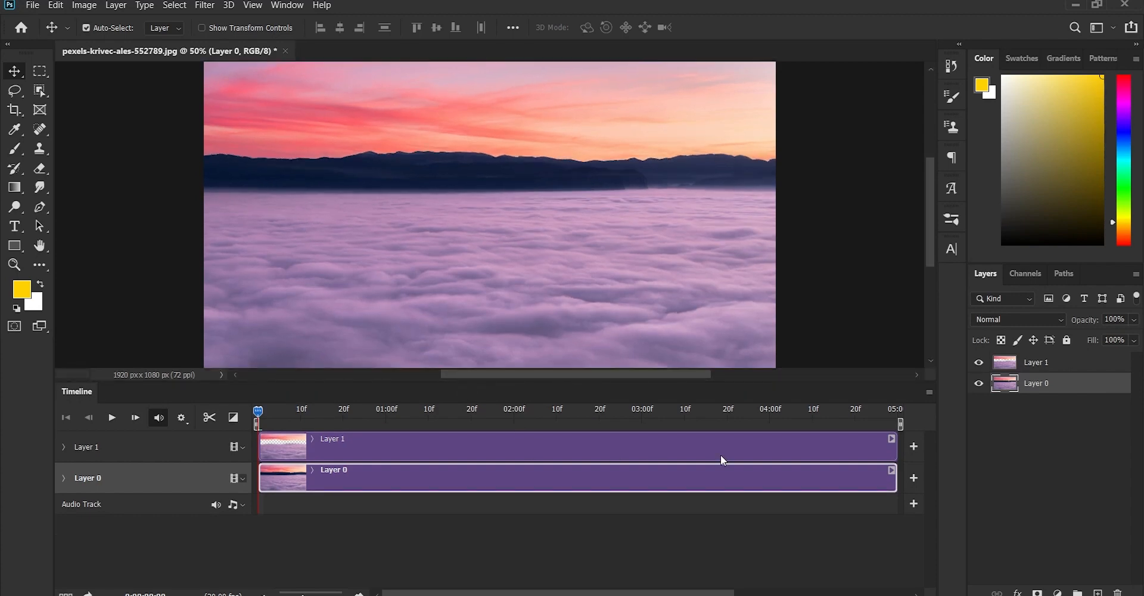
- Check the loop playback setting and add a Position keyframe to Layer 1 at the start of the timeline
click(183, 418)
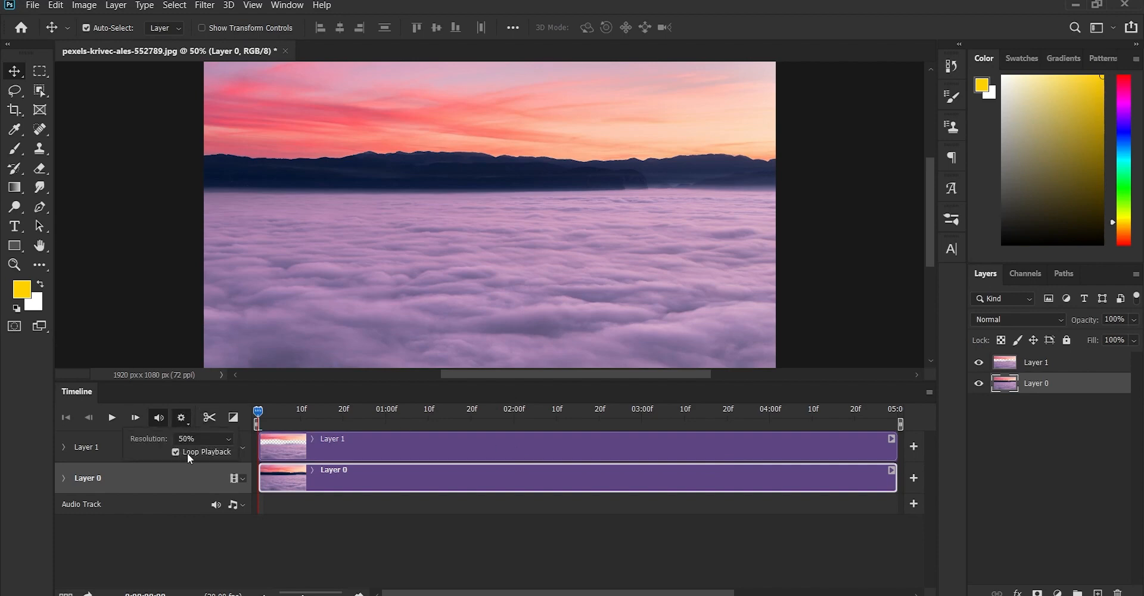
click(186, 418)
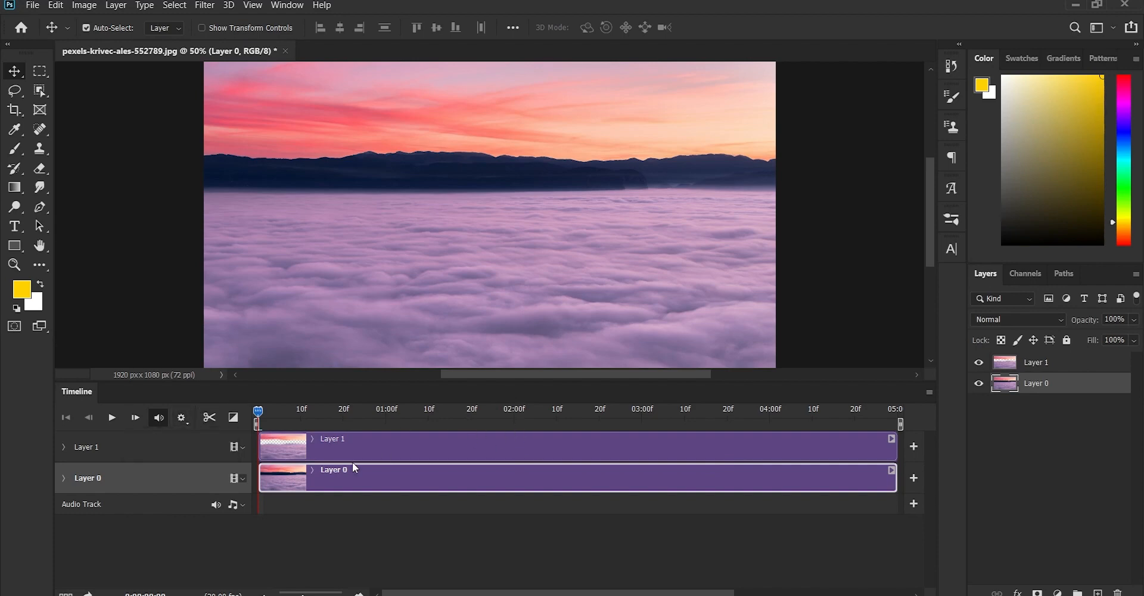
click(63, 448)
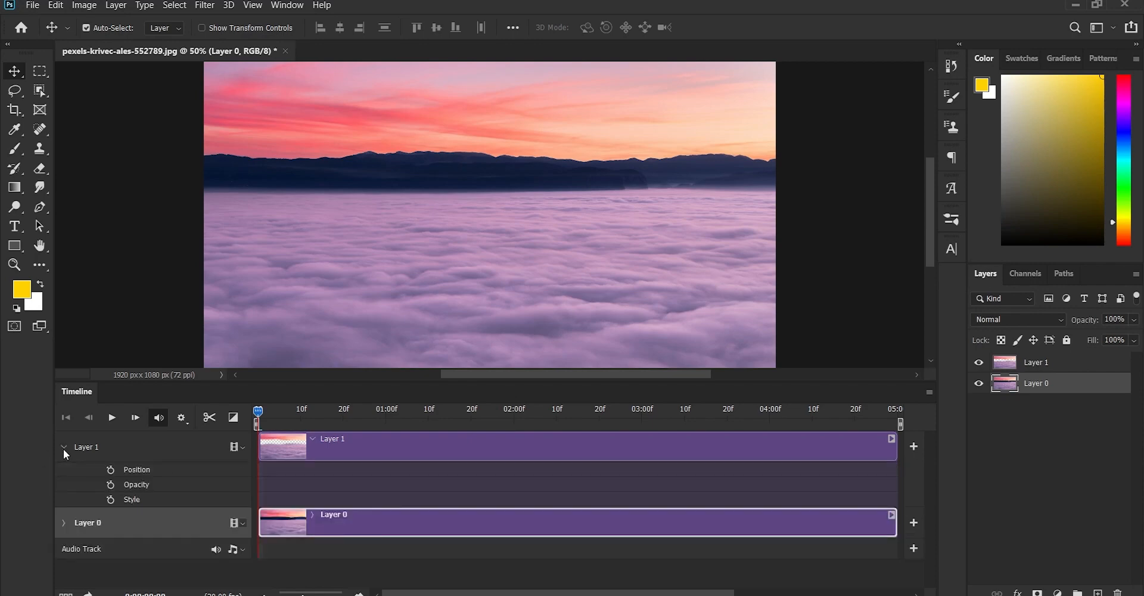
click(111, 470)
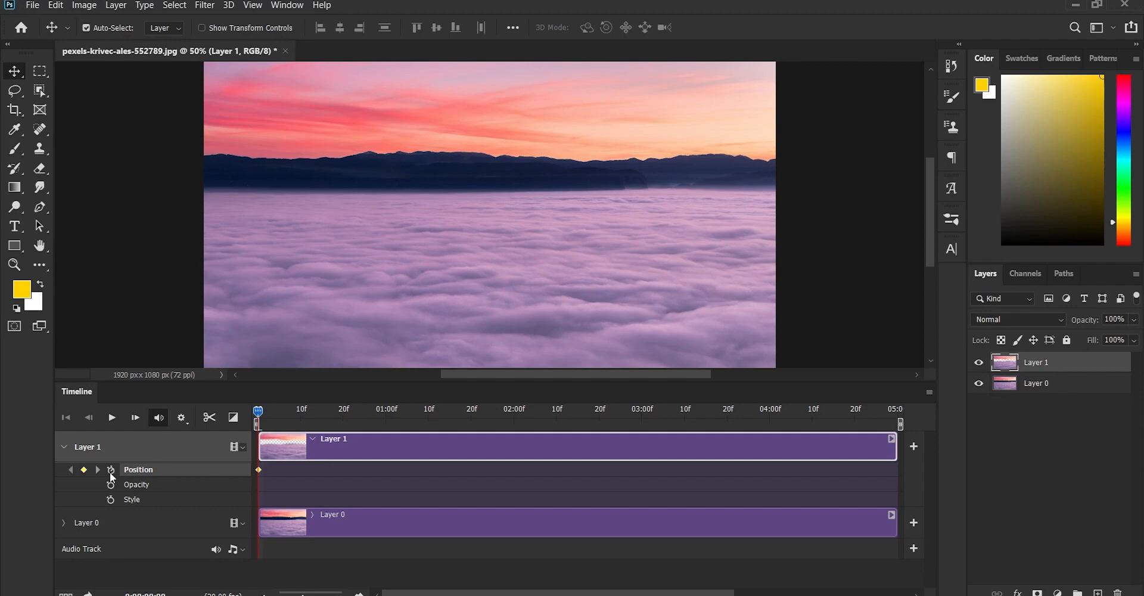
- At the end of the timeline, add an Opacity keyframe to Layer 1 and shift the layer with Free Transform to record a Position keyframe
drag(259, 412, 883, 424)
click(111, 484)
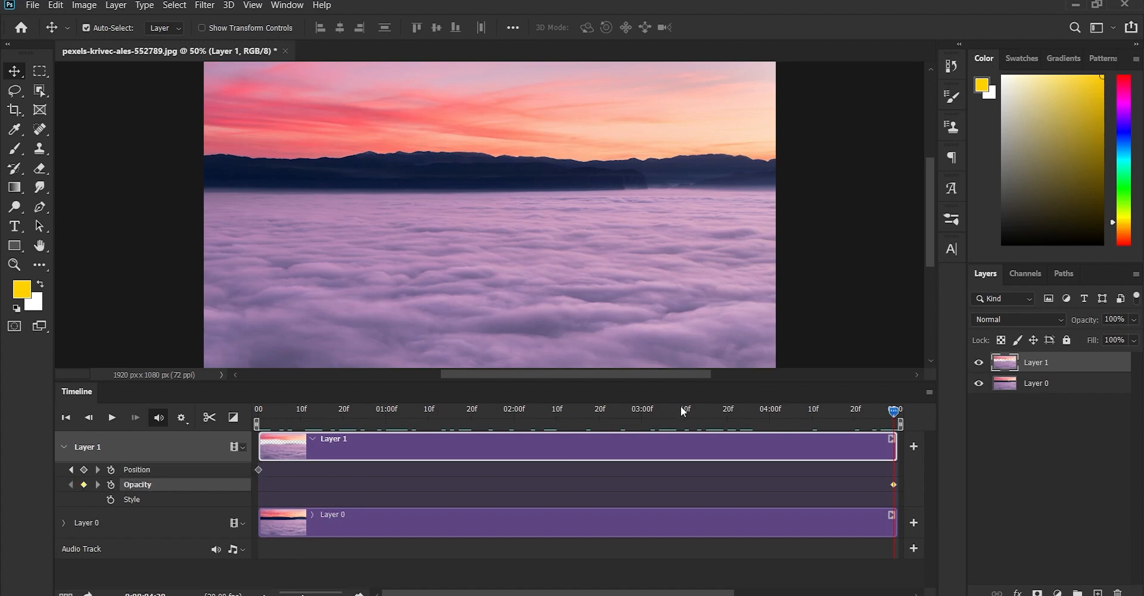
key(ctrl+t)
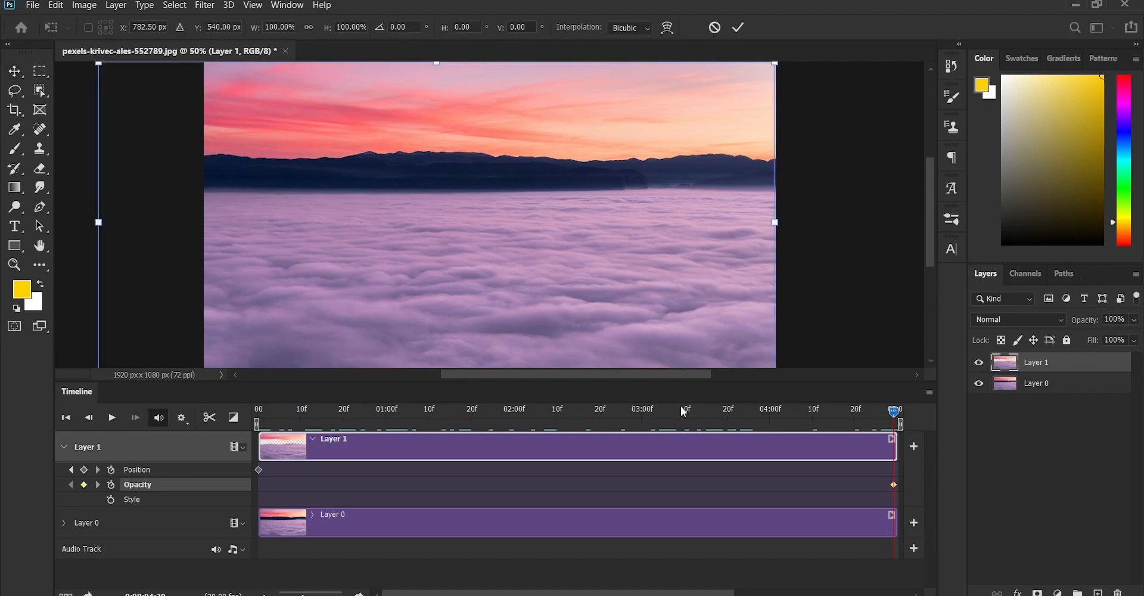
key(Return)
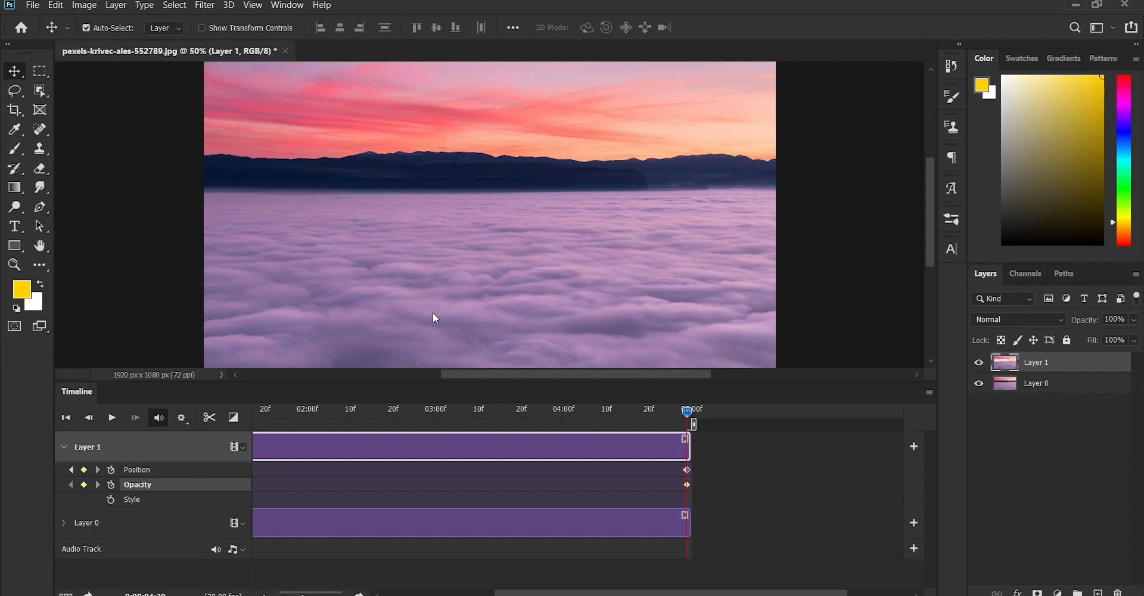
- Play and scrub through the timeline to check Layer 1's motion with the whole canvas in view
key(space)
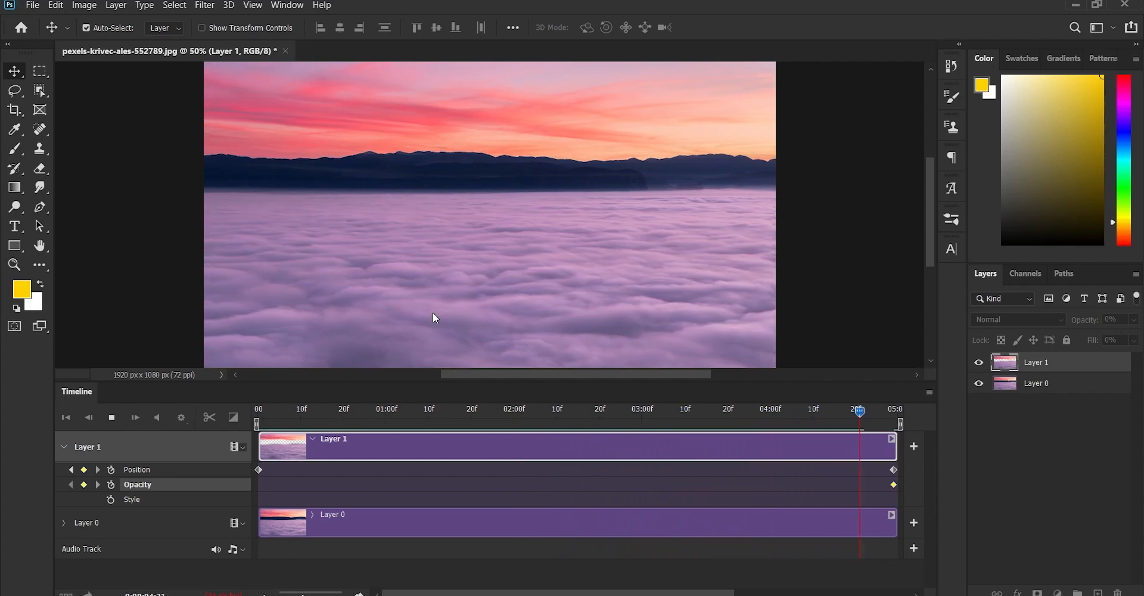
key(ctrl+minus)
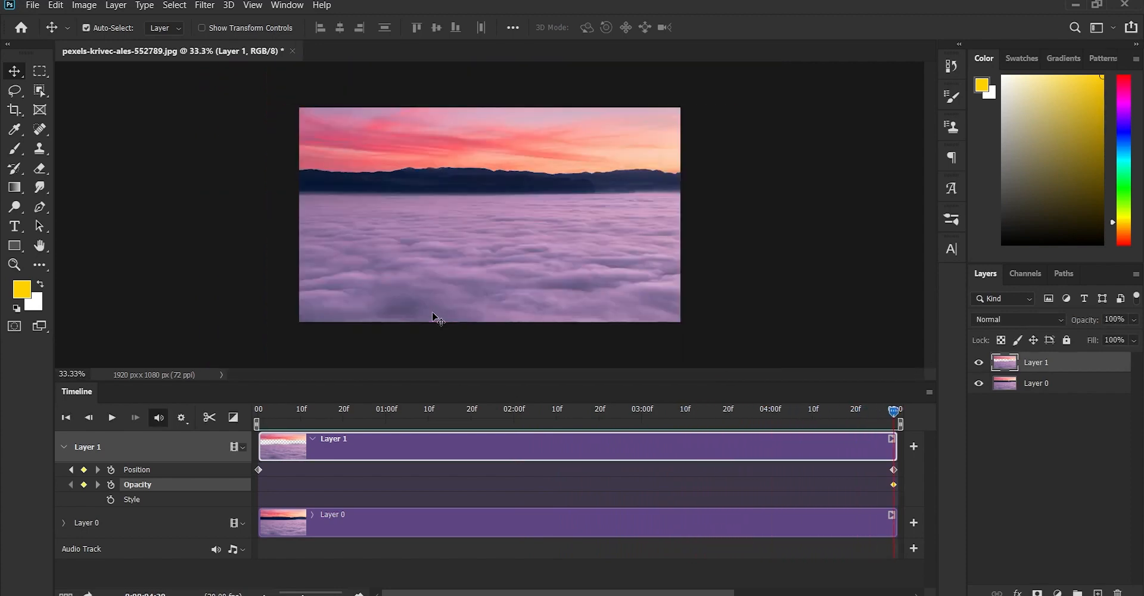
drag(892, 410, 323, 422)
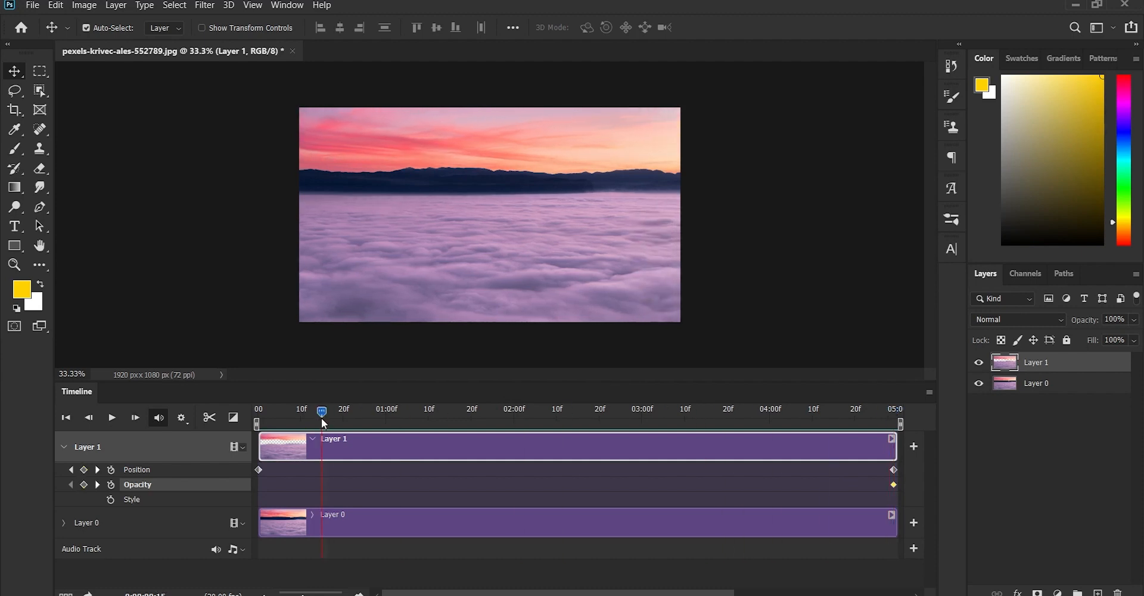
key(ctrl+0)
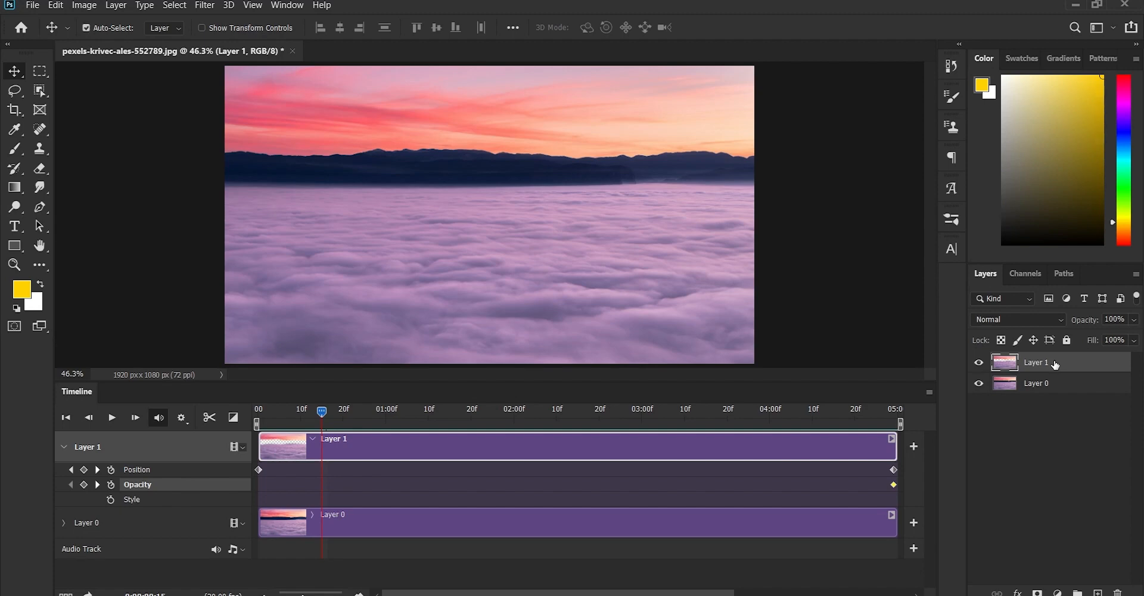
- Put Layer 1 into a group, collapse the group and duplicate it
key(ctrl+g)
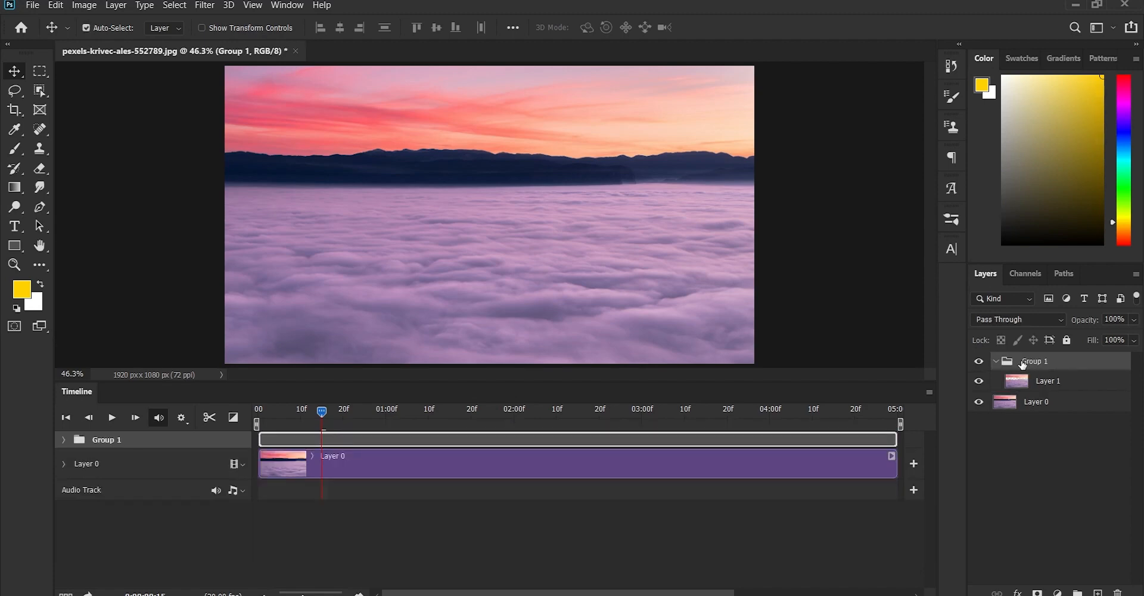
click(996, 361)
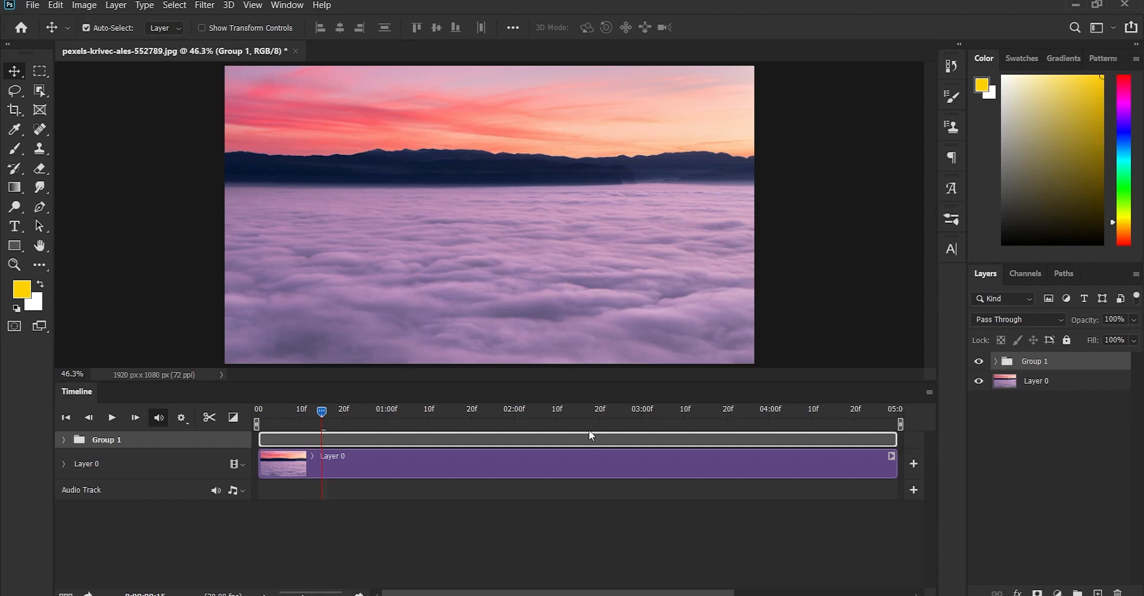
key(ctrl+j)
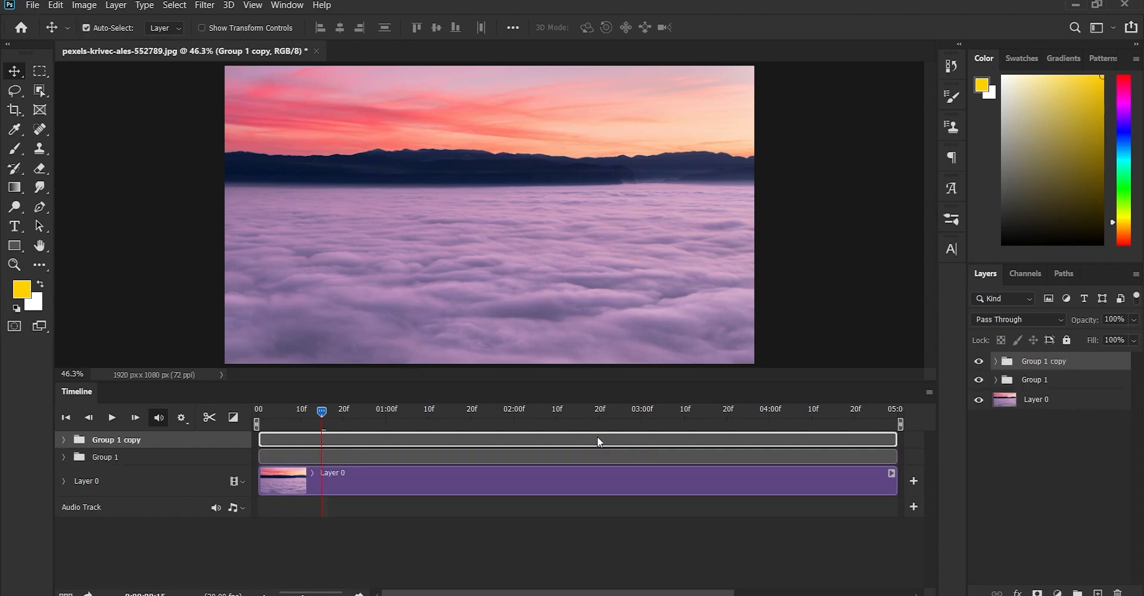
- Shift the Layer 1 clip inside Group 1 copy later on the timeline so it starts shortly after 02:00f
click(63, 440)
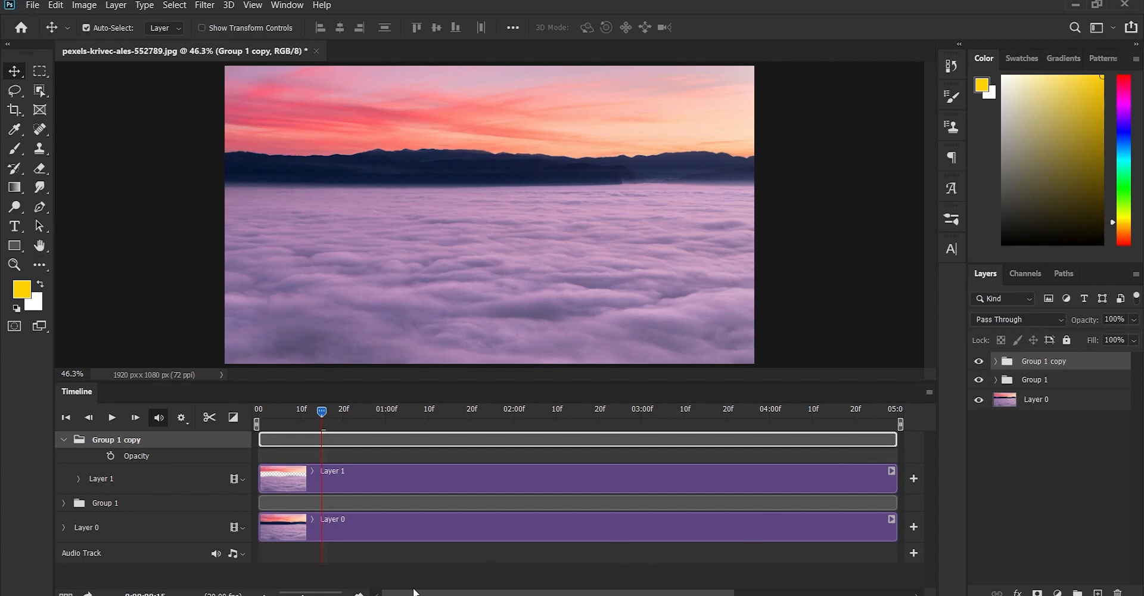
mouse_move(302, 594)
mouse_down()
mouse_move(281, 594)
mouse_move(299, 594)
mouse_up()
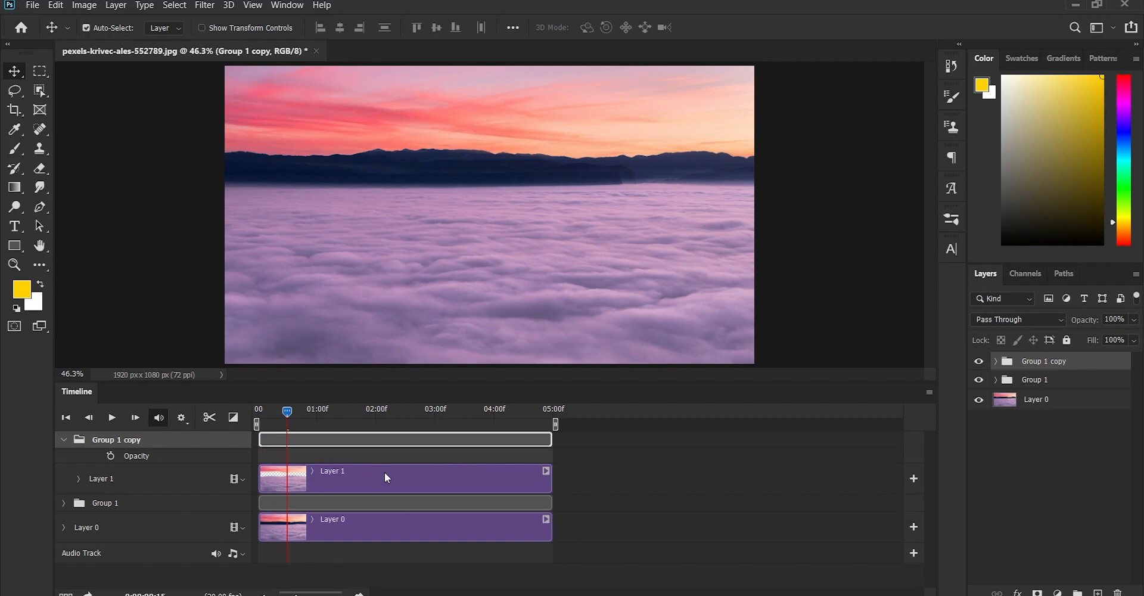
drag(386, 476, 521, 473)
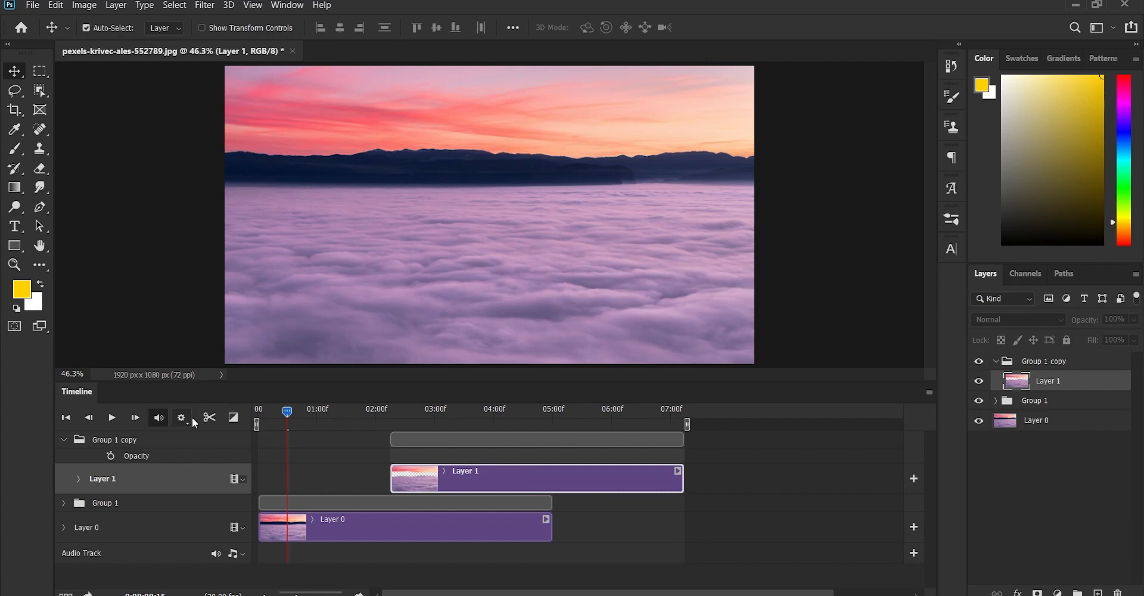
- Apply a Fade transition to the start of Group 1 copy's clip, lengthen it to about 2.5 seconds, and preview the blend
click(232, 417)
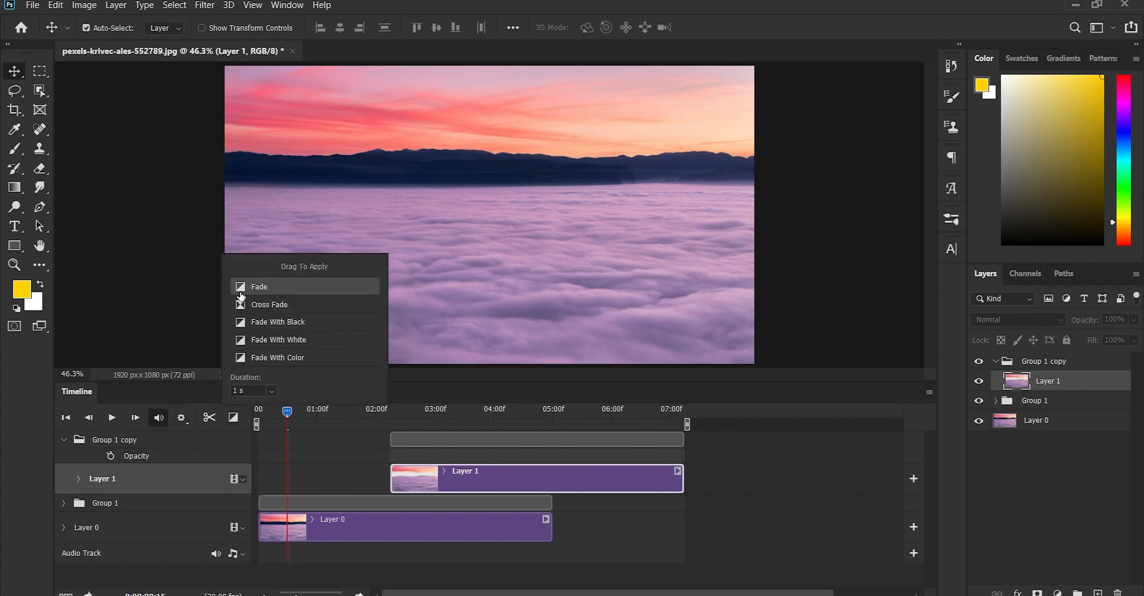
drag(246, 291, 423, 492)
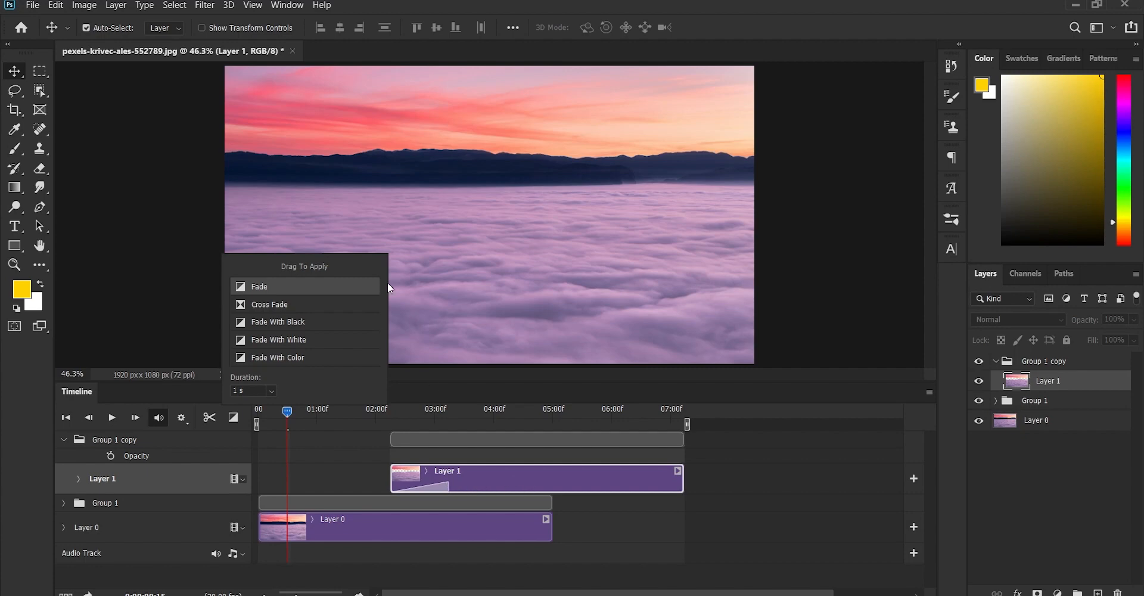
click(227, 421)
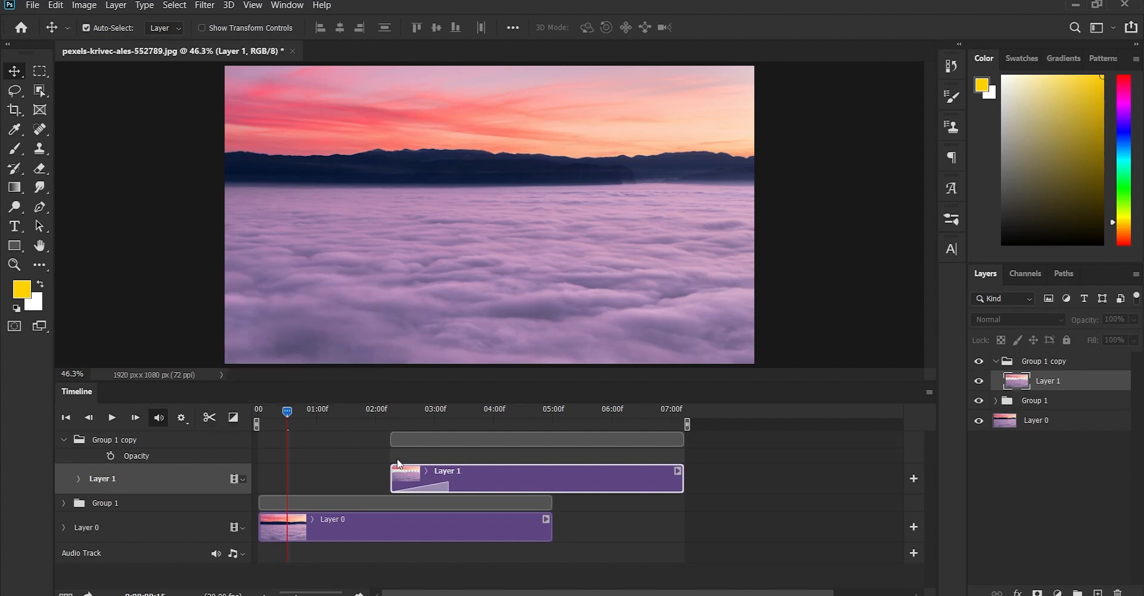
drag(446, 485, 541, 486)
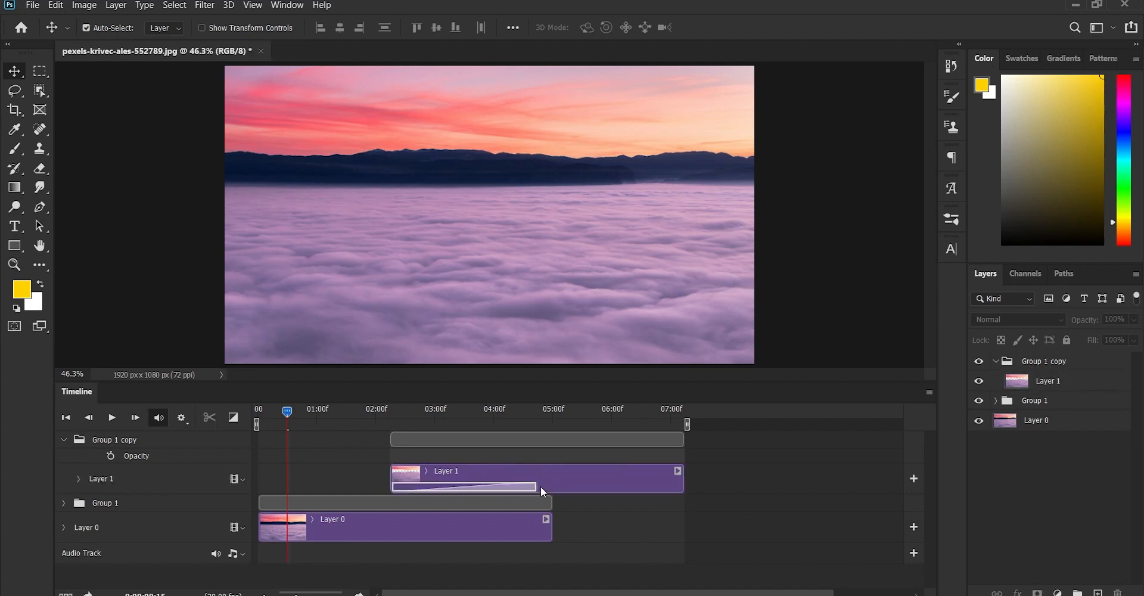
key(space)
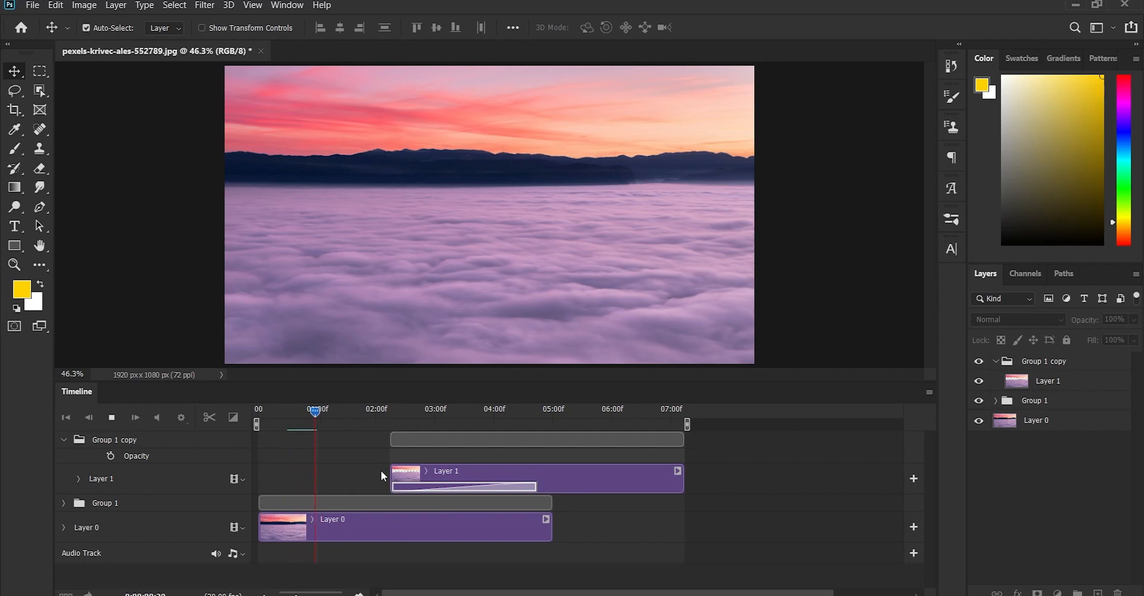
key(space)
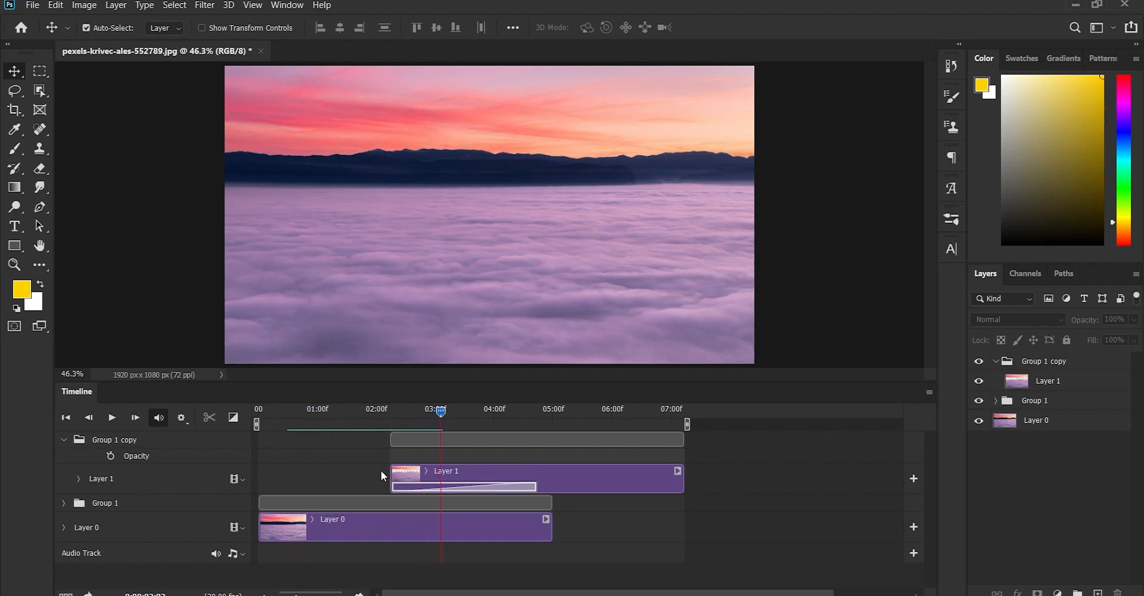
- Duplicate Group 1 copy and expand the duplicate's track in the timeline
click(1052, 362)
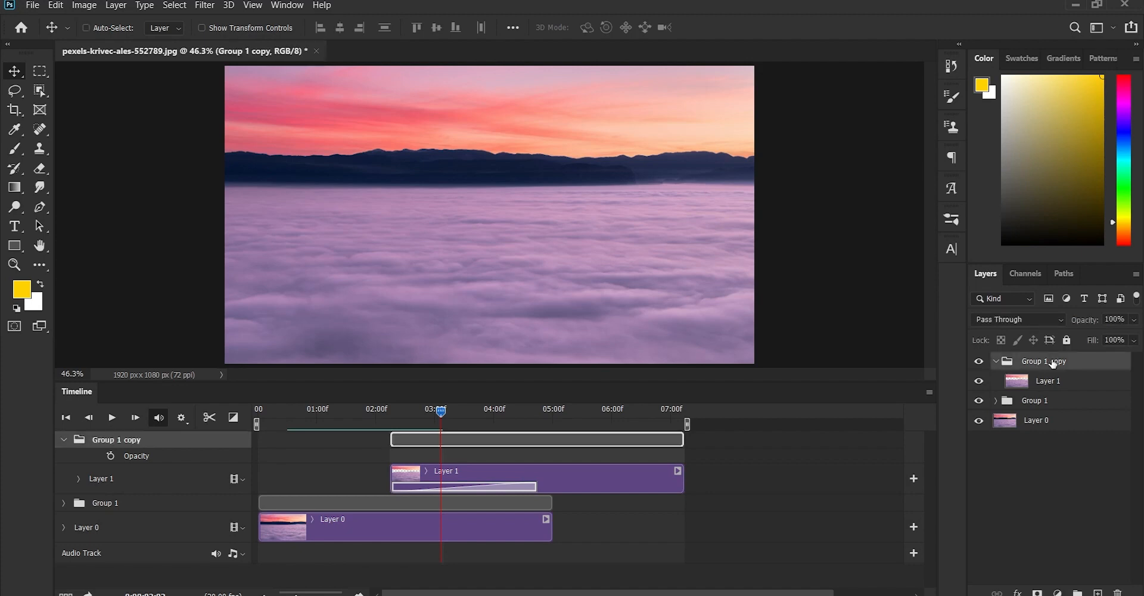
key(ctrl+j)
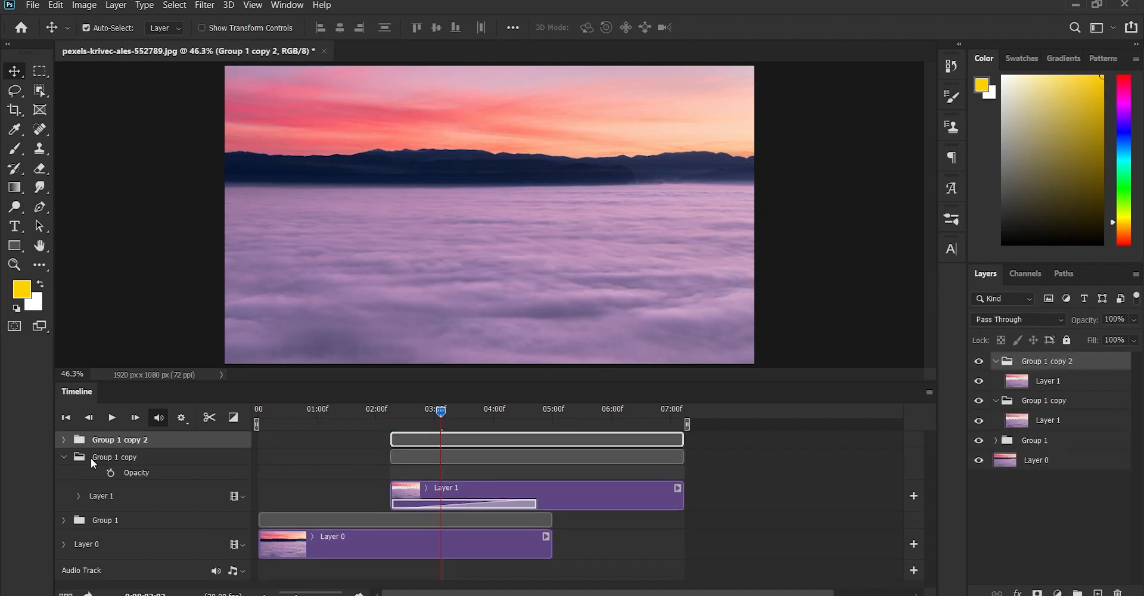
click(63, 440)
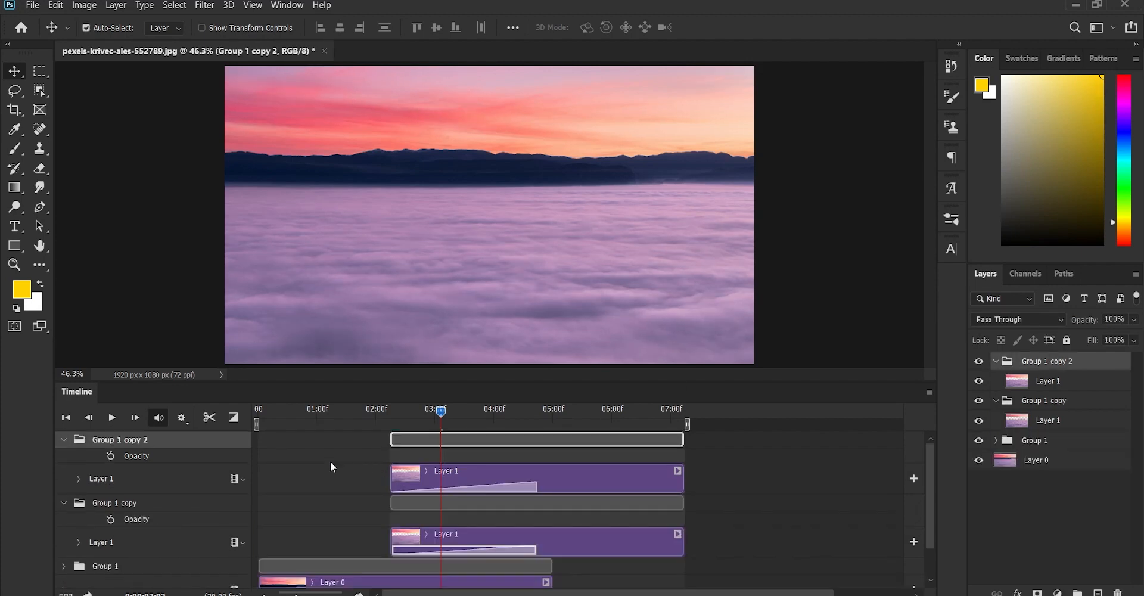
- Add a Fade to the end of Group 1 copy 2's clip, extend it to about 2.5 seconds, and delete the clip's starting fade
click(233, 419)
drag(251, 288, 651, 493)
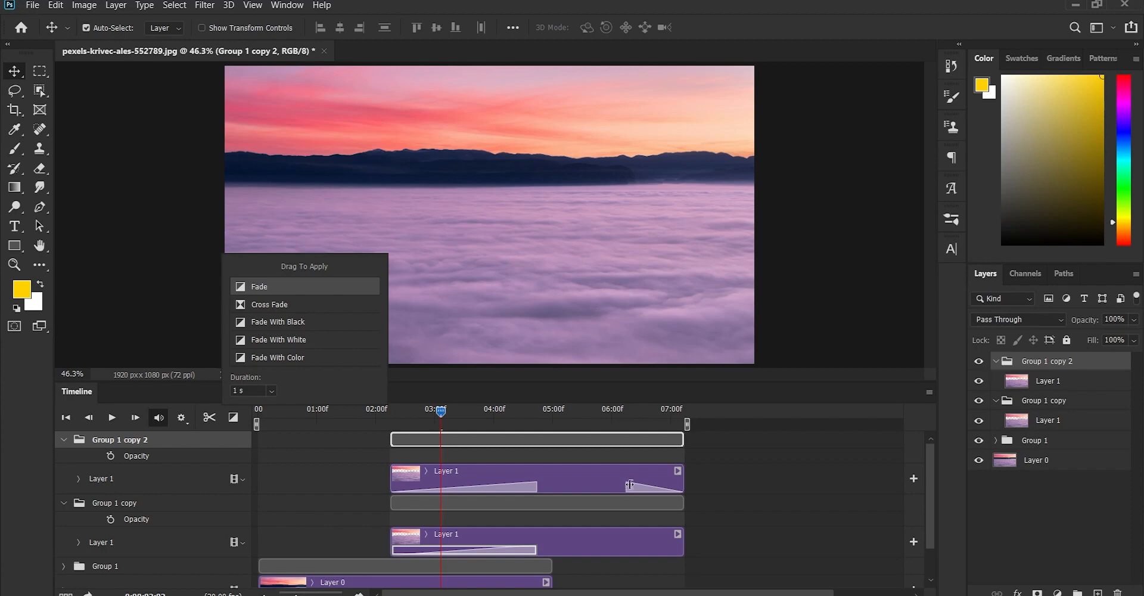
drag(627, 485, 539, 486)
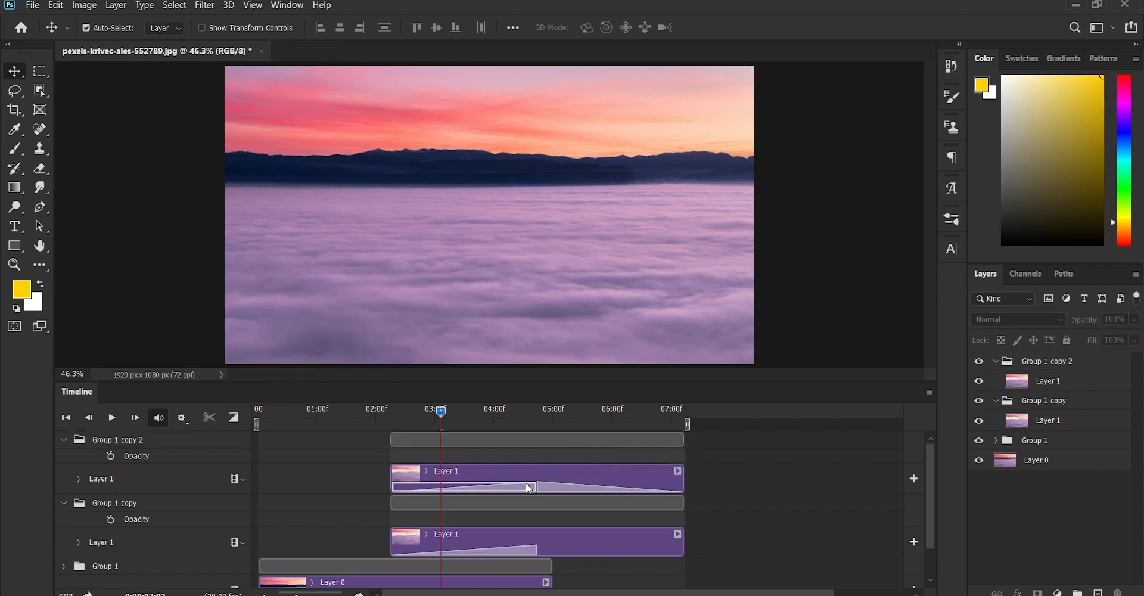
click(577, 490)
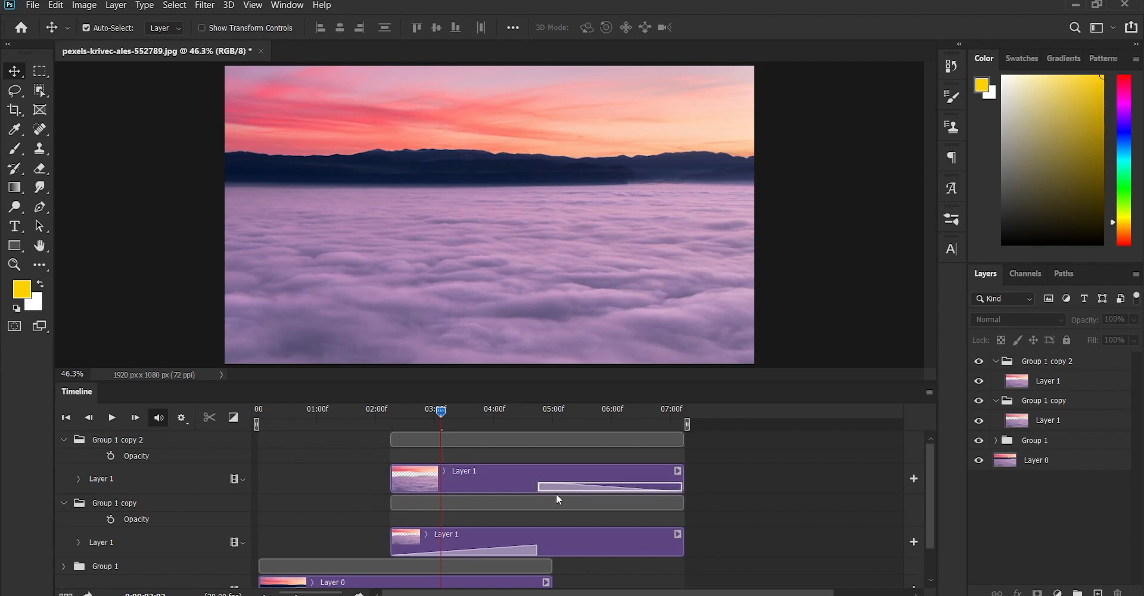
- Move Group 1 copy 2's clip earlier so its fade-out spans the timeline's start and ends about where Group 1 copy's clip begins
drag(456, 480, 174, 471)
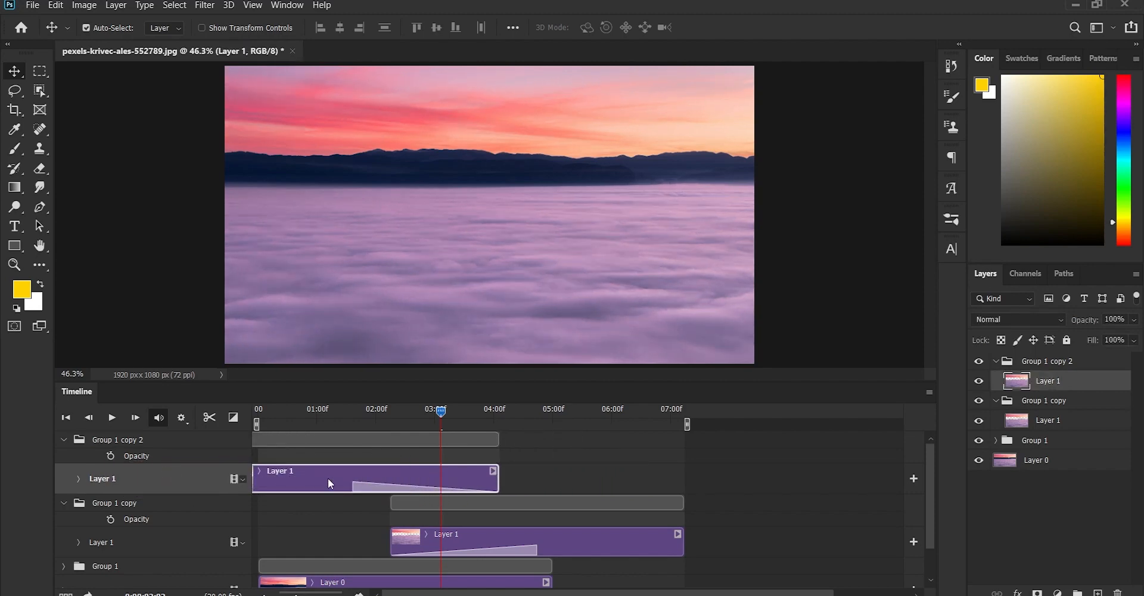
drag(366, 481, 299, 482)
click(359, 489)
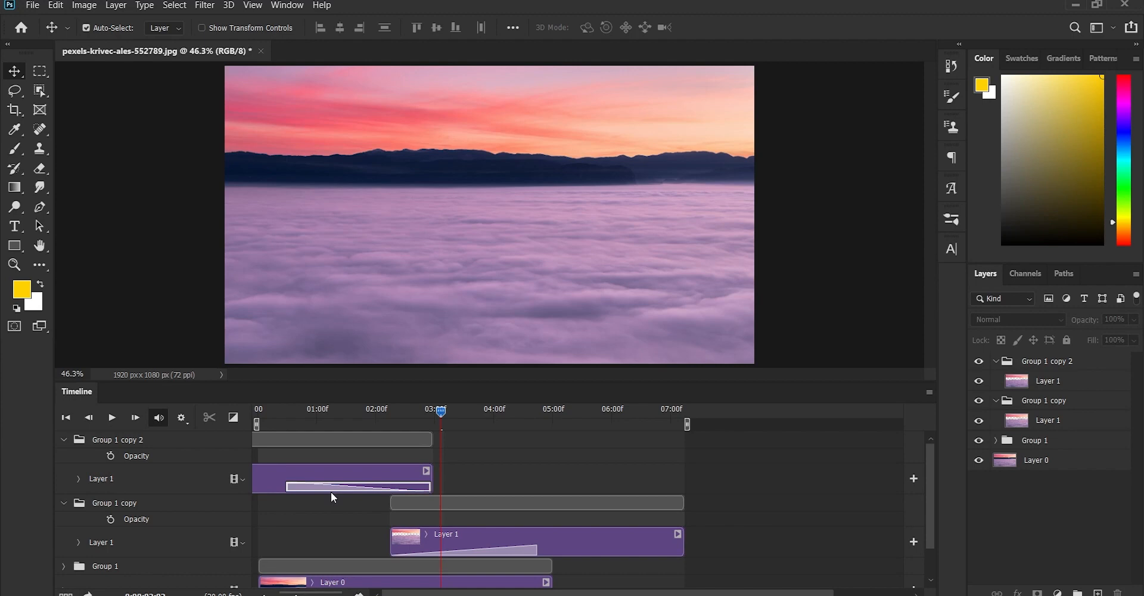
click(349, 478)
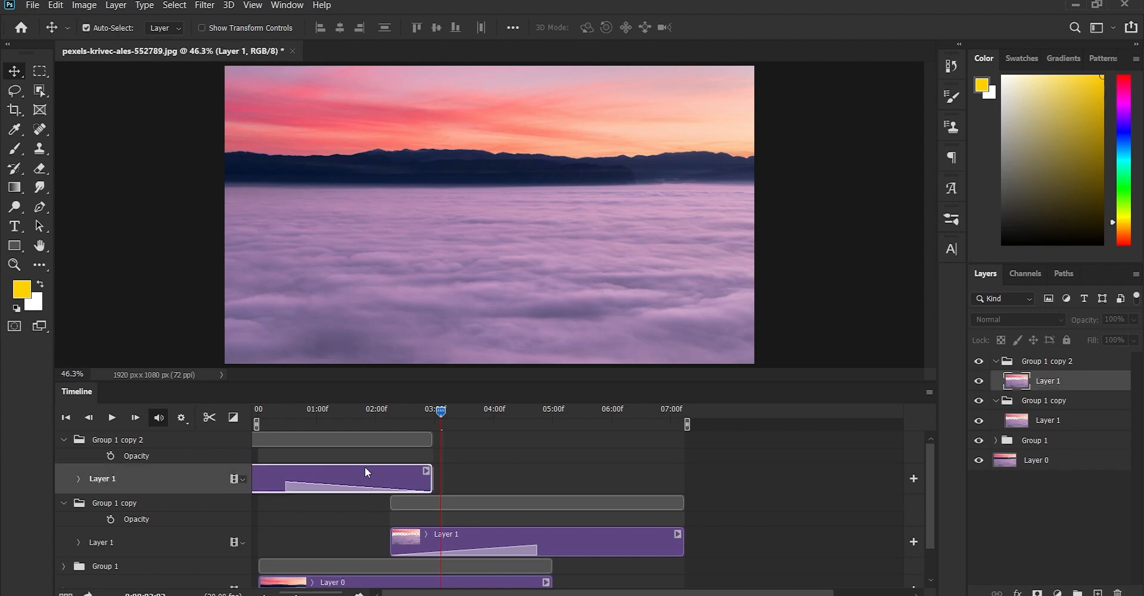
drag(366, 472, 329, 468)
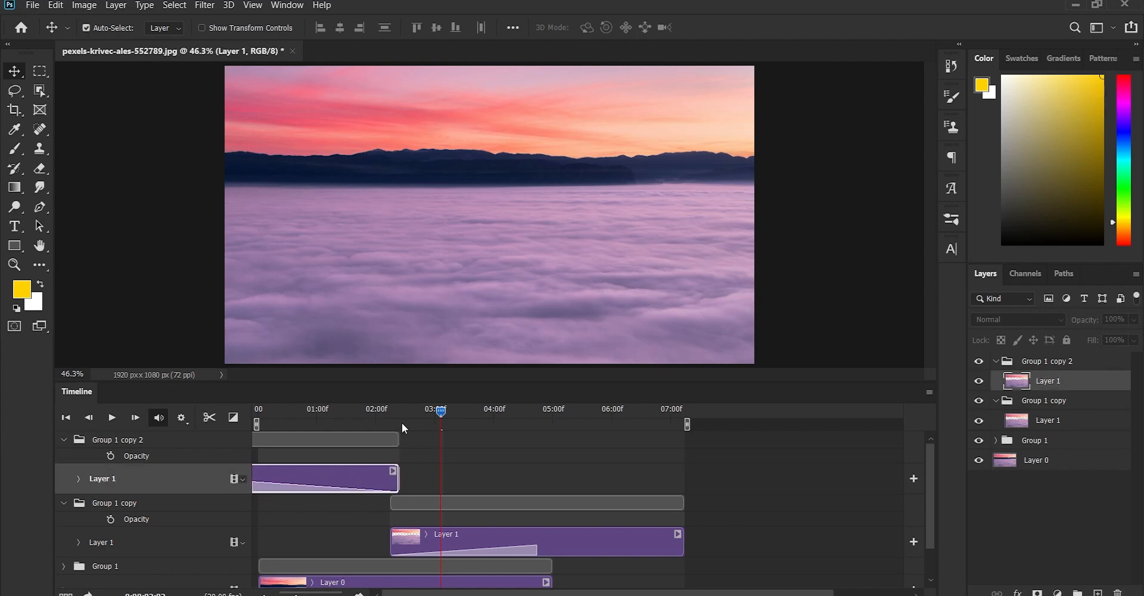
- Preview the animation and trim the end of Group 1 copy's clip to 05:00f, level with the Layer 0 clip
click(112, 417)
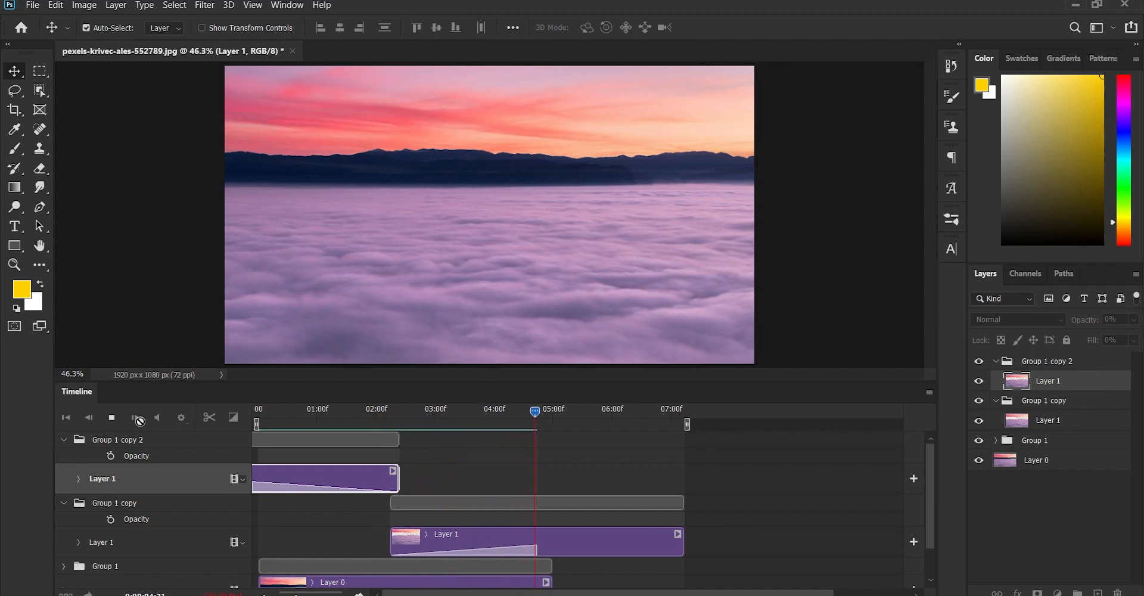
click(140, 421)
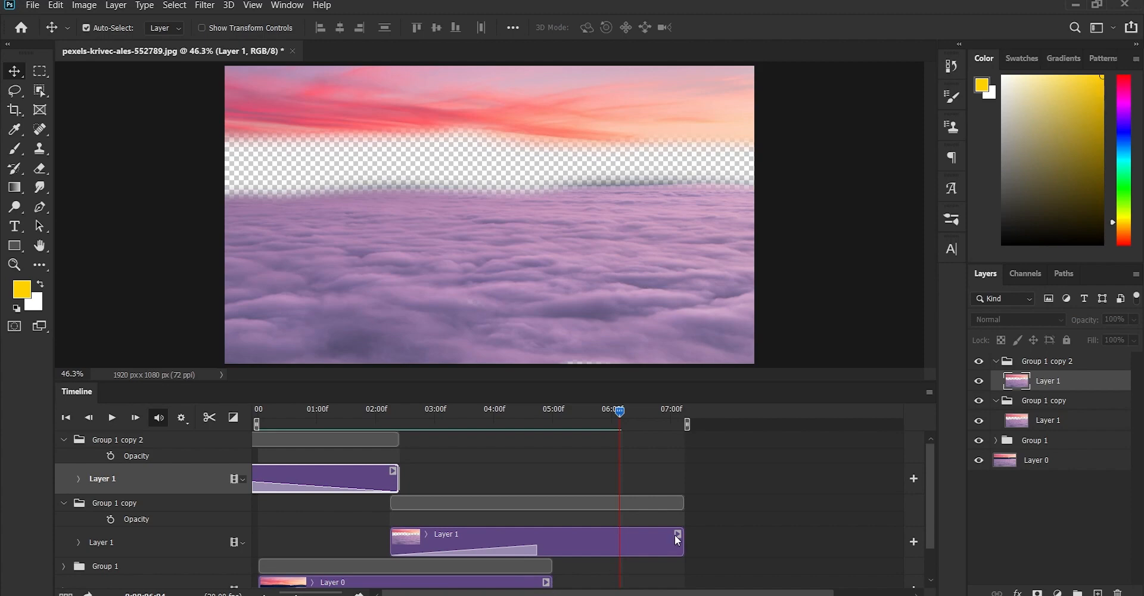
drag(680, 540, 555, 543)
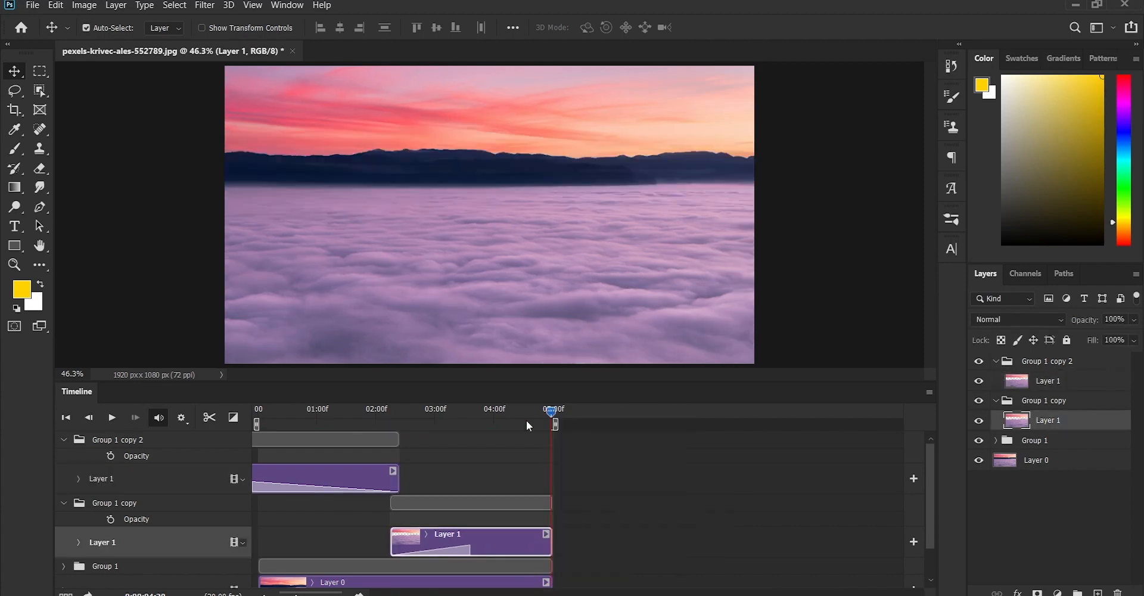
- Play the trimmed animation from the start of the timeline to check that it loops seamlessly
drag(547, 412, 171, 419)
key(space)
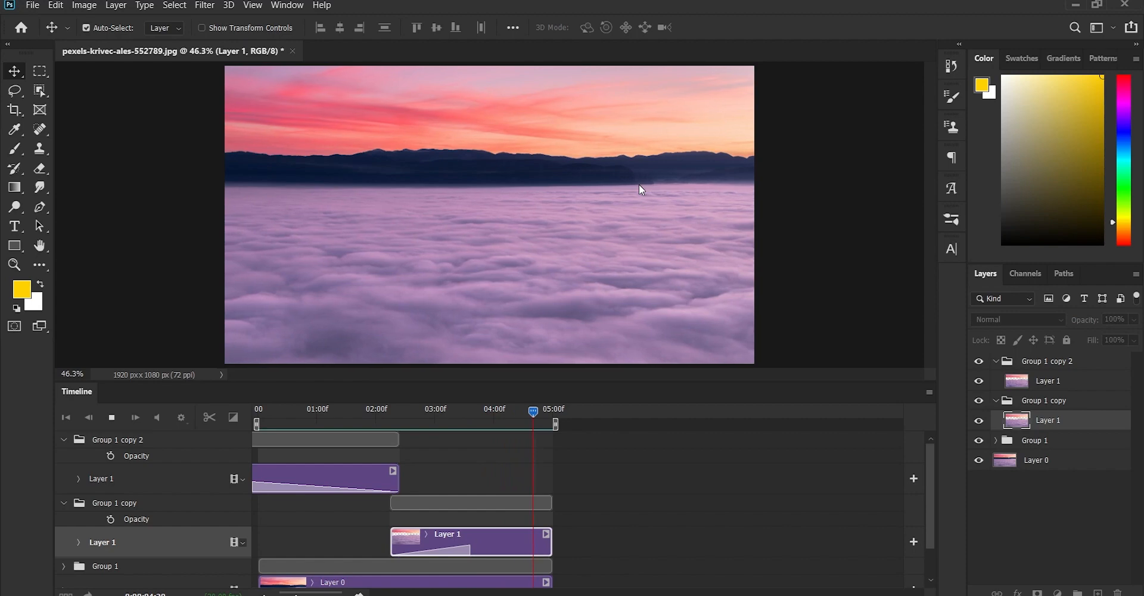
key(space)
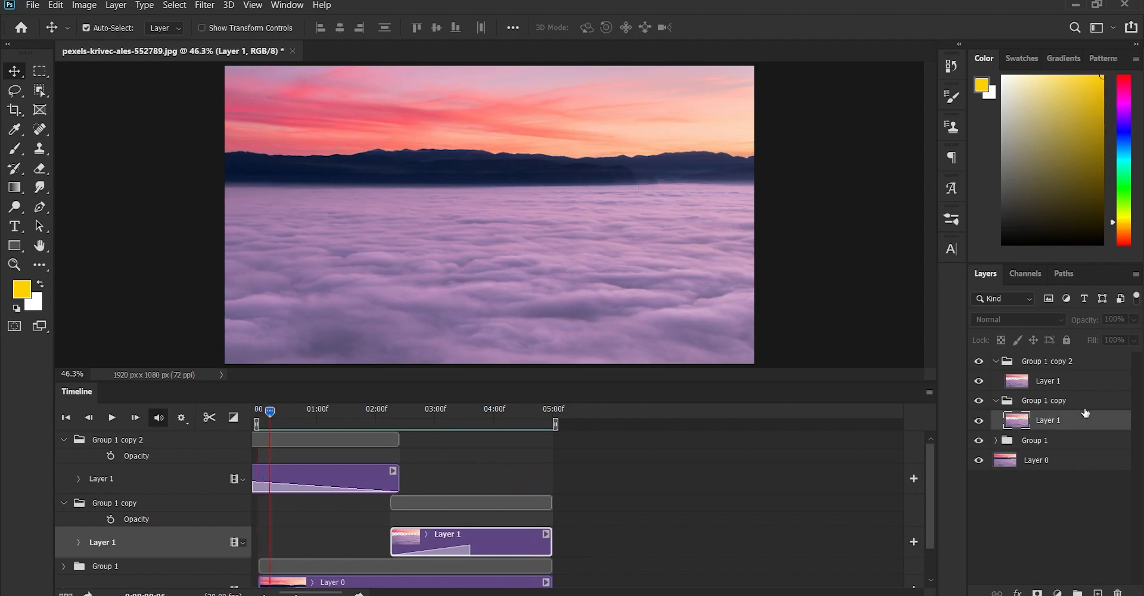
- Duplicate Layer 0, place the copy at the top of the layer stack outside the groups, and extend its clip's start back to 00
click(1068, 460)
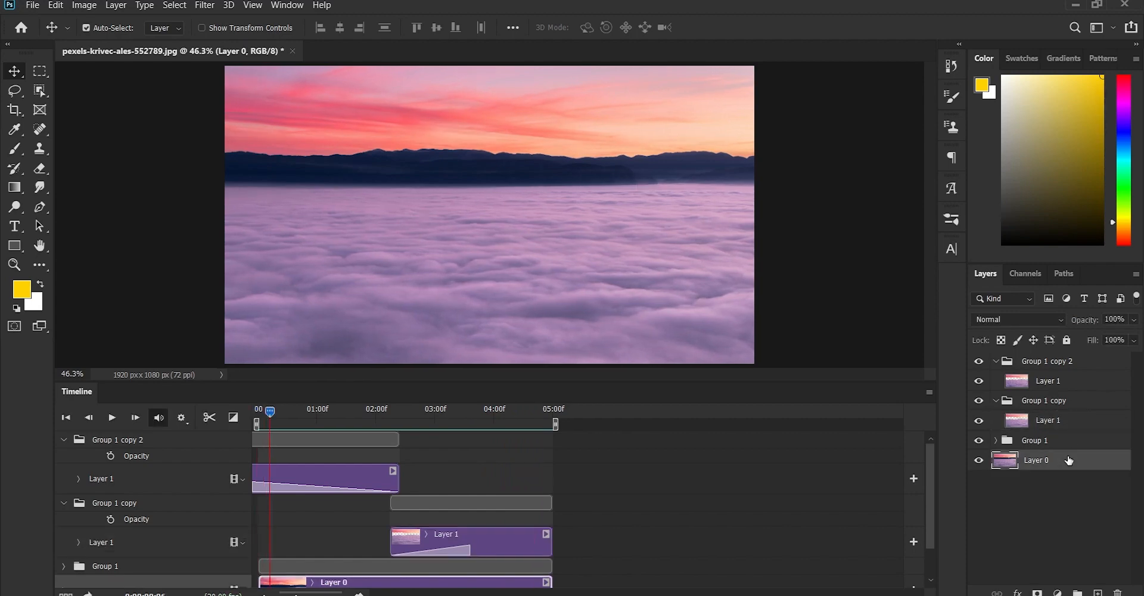
key(ctrl+j)
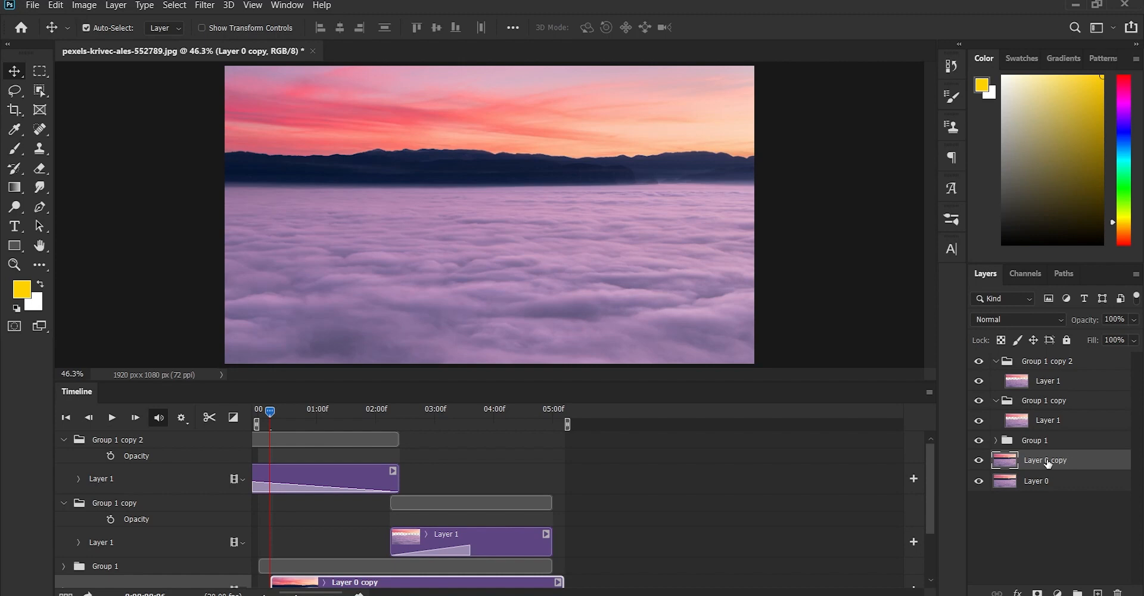
drag(1047, 464, 1031, 363)
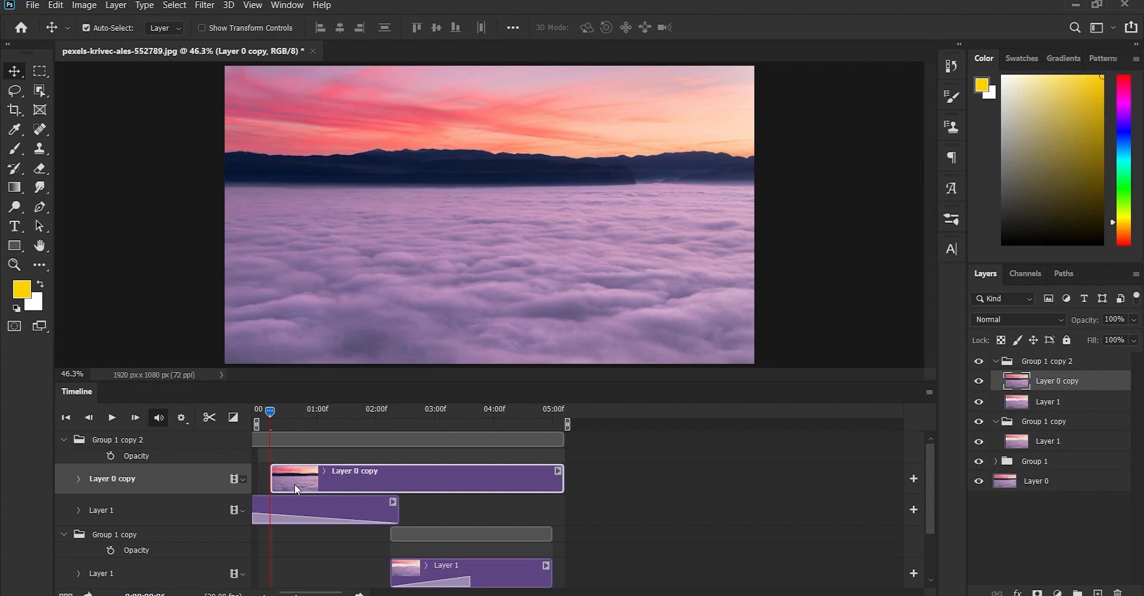
drag(272, 477, 249, 481)
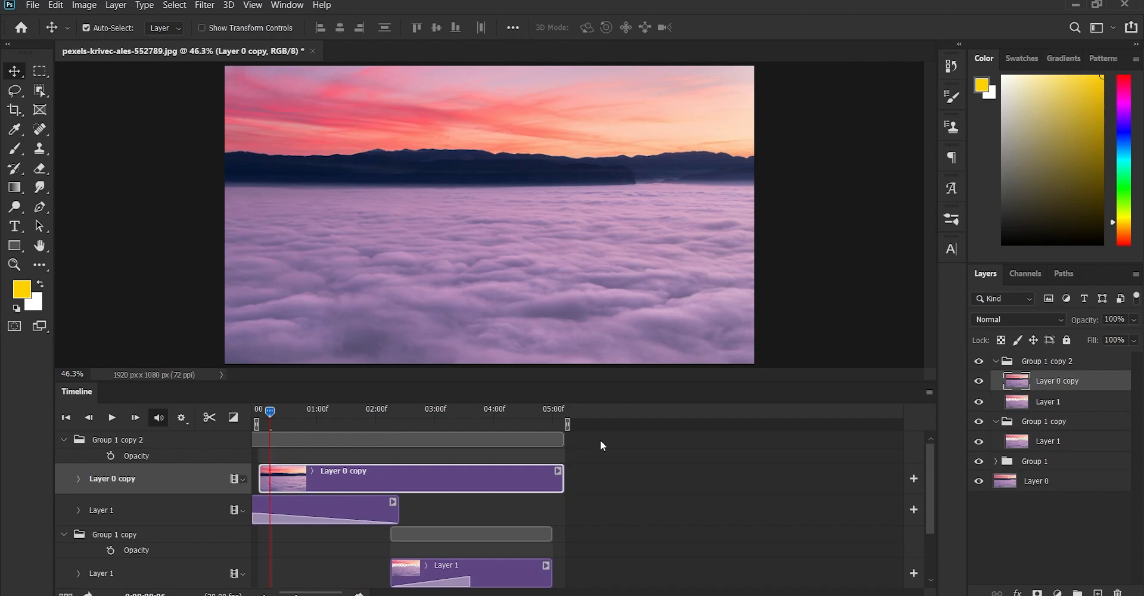
drag(1076, 380, 1074, 356)
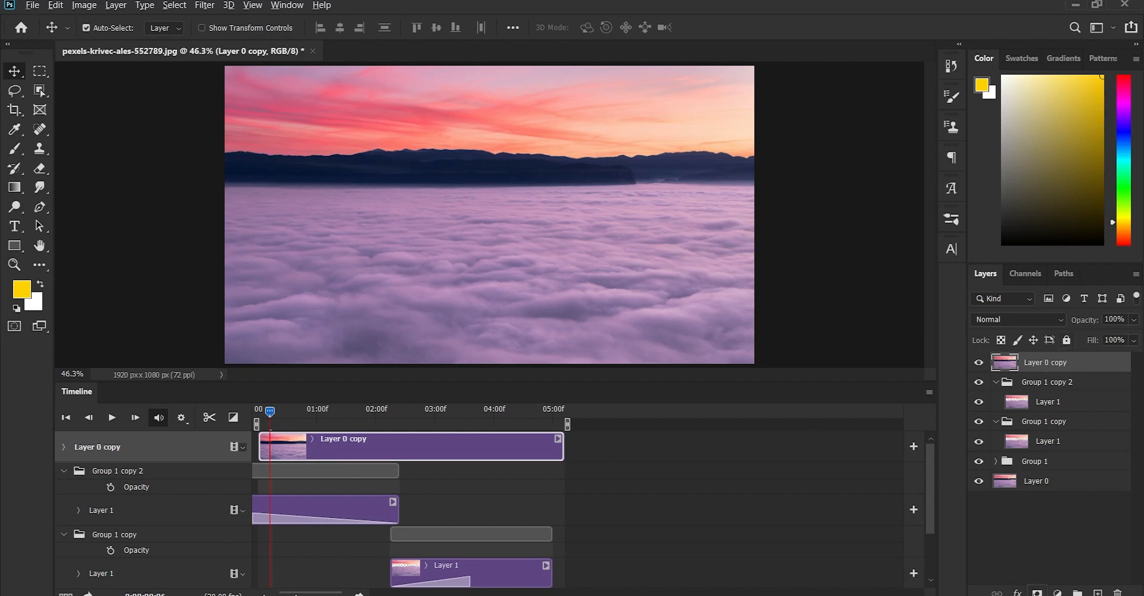
- Add a black mask to Layer 0 copy and paint white along the horizon below the mountains with a soft brush of about 100 px
alt+click(1037, 592)
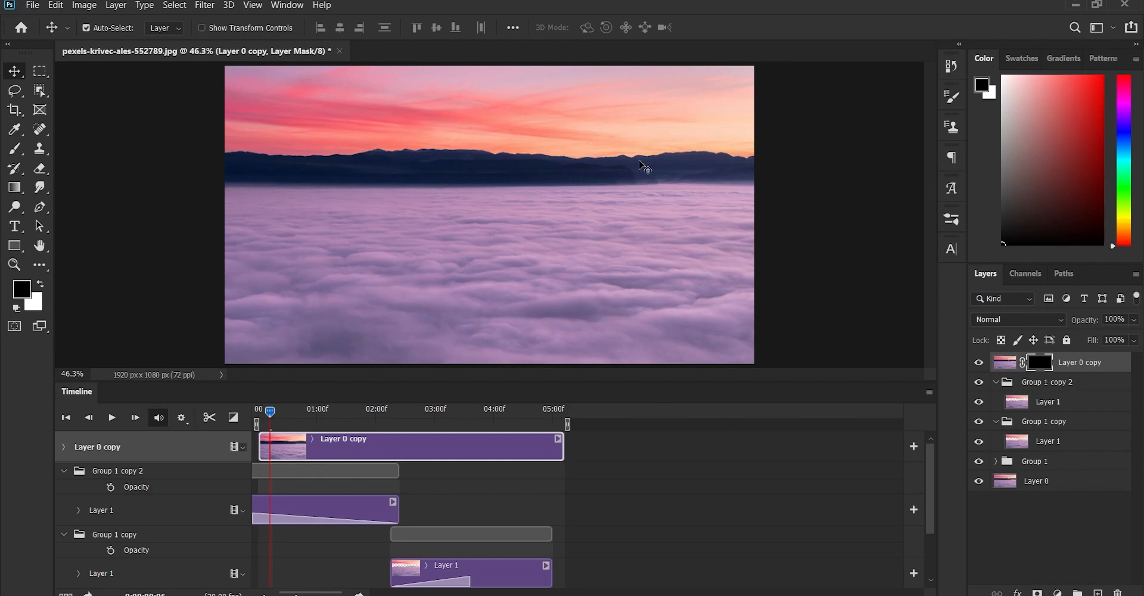
key(b)
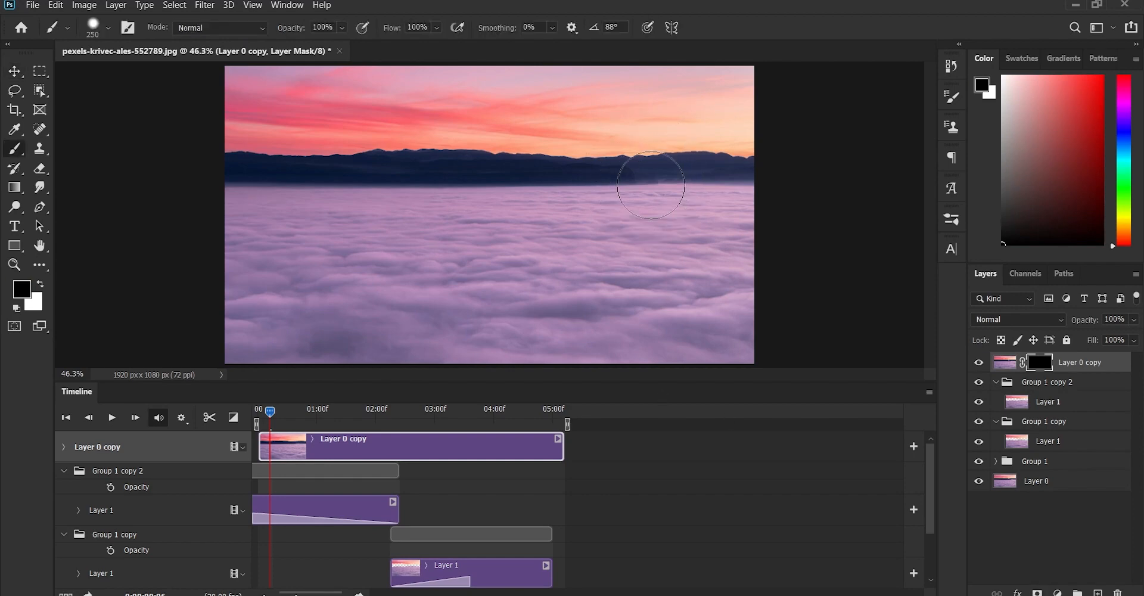
key(x)
key(bracketleft)
key(bracketleft)
key(bracketleft)
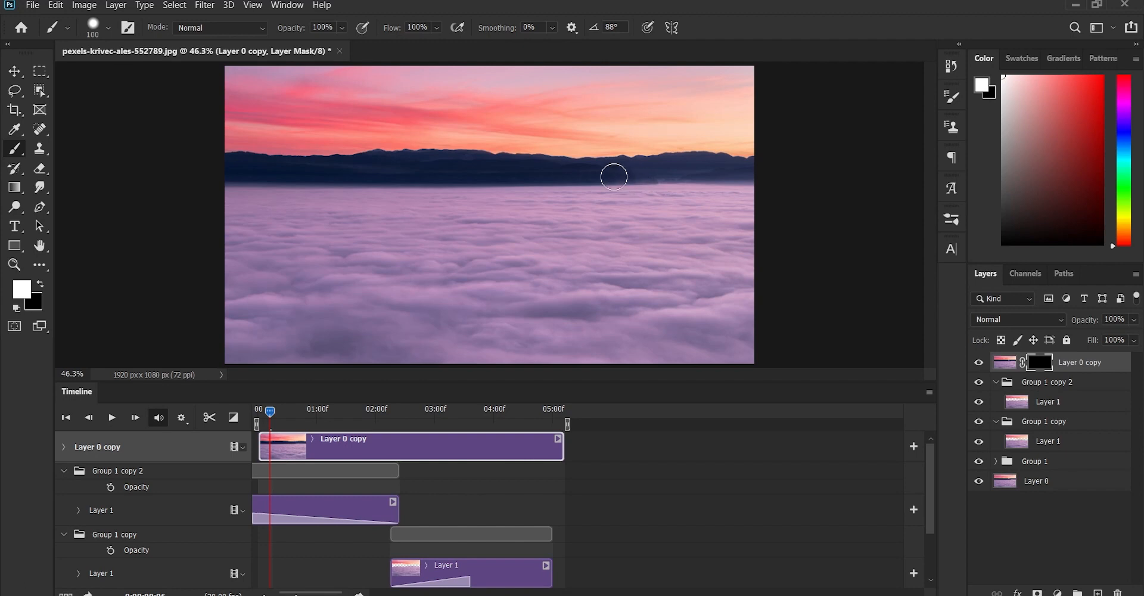
drag(595, 184, 670, 195)
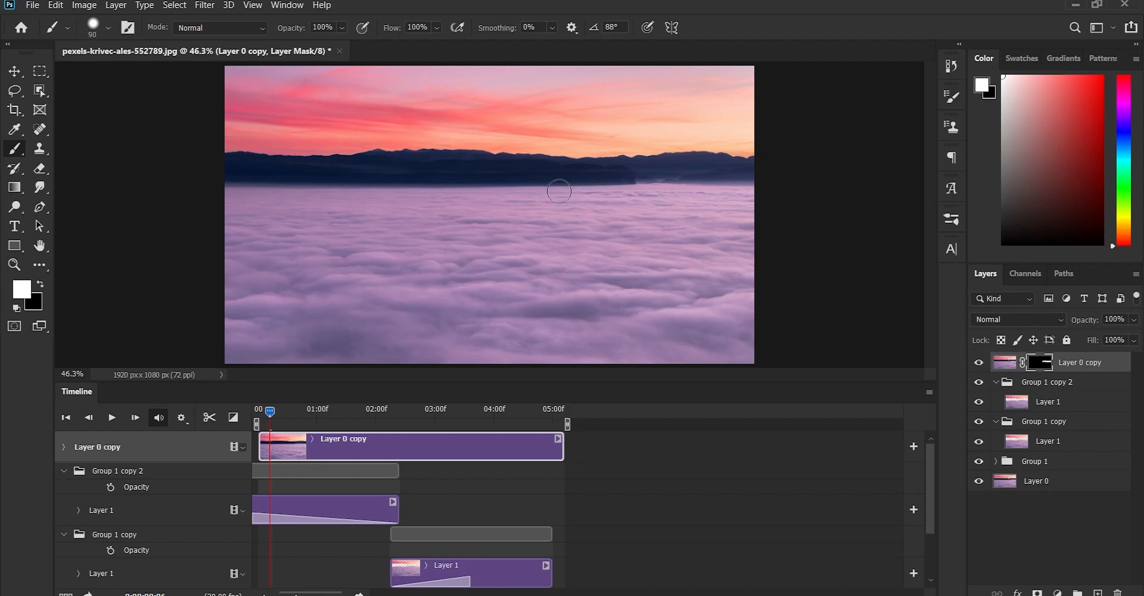
- Play the animation to check the masked horizon, and pull the work area's end back to about 05:00f
key(space)
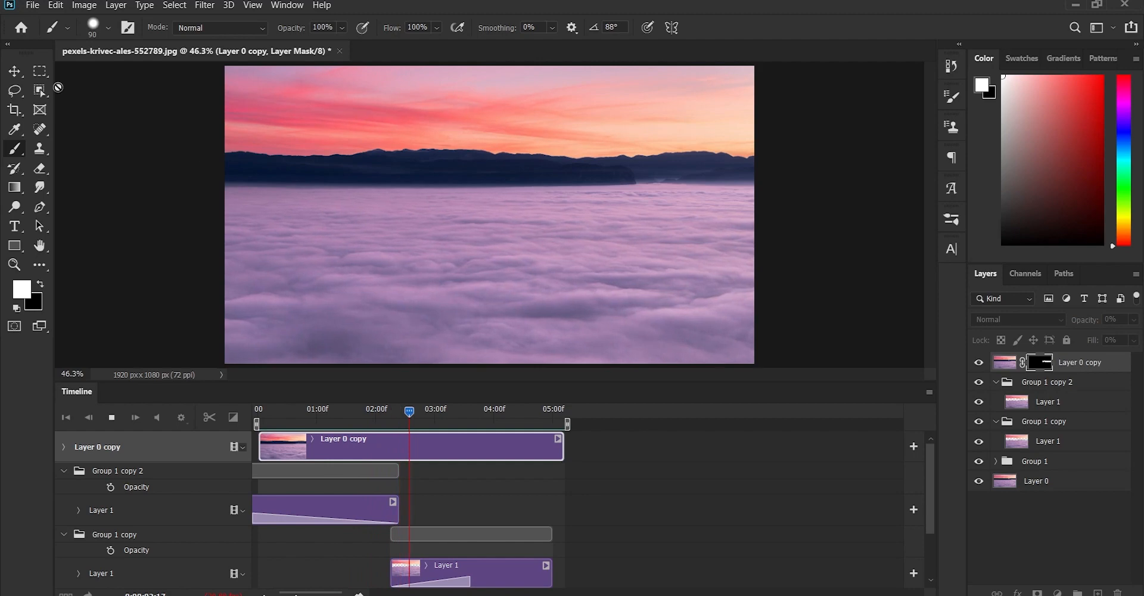
click(10, 78)
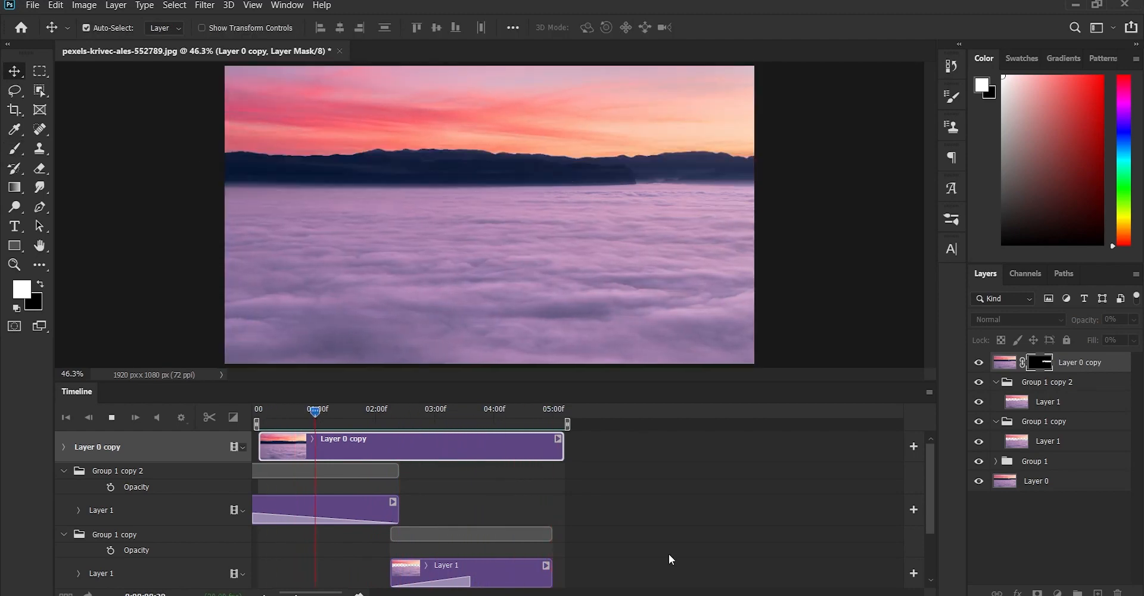
key(space)
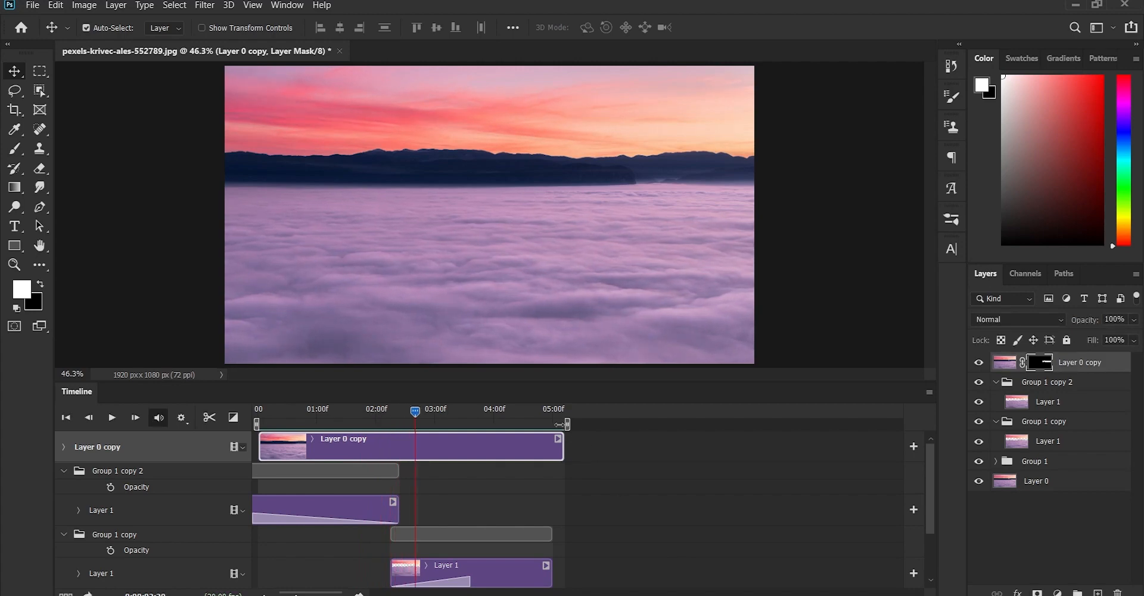
key(space)
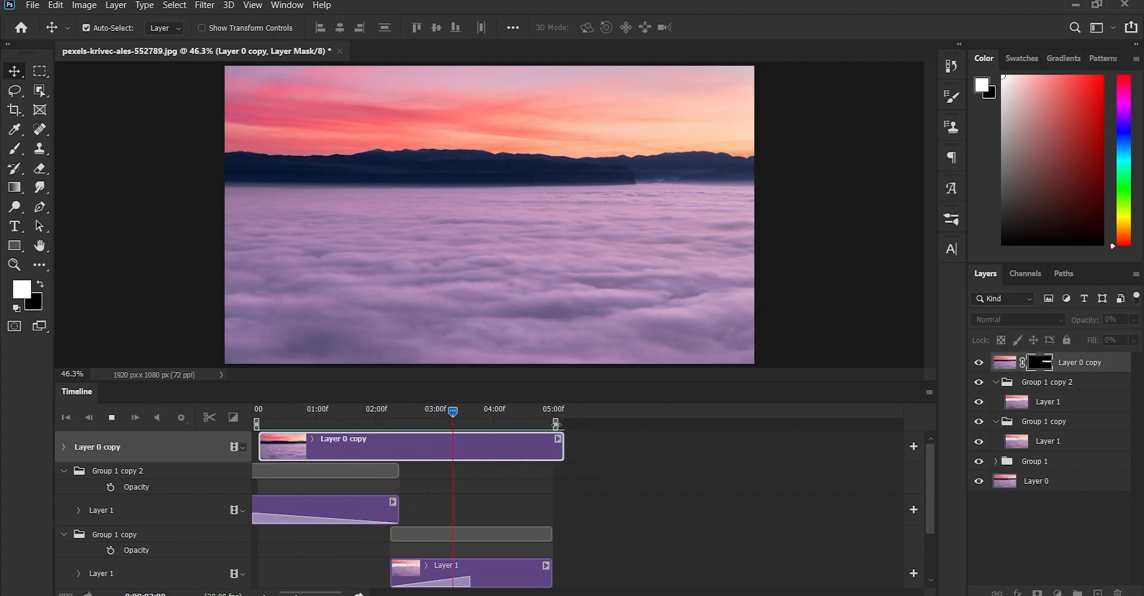